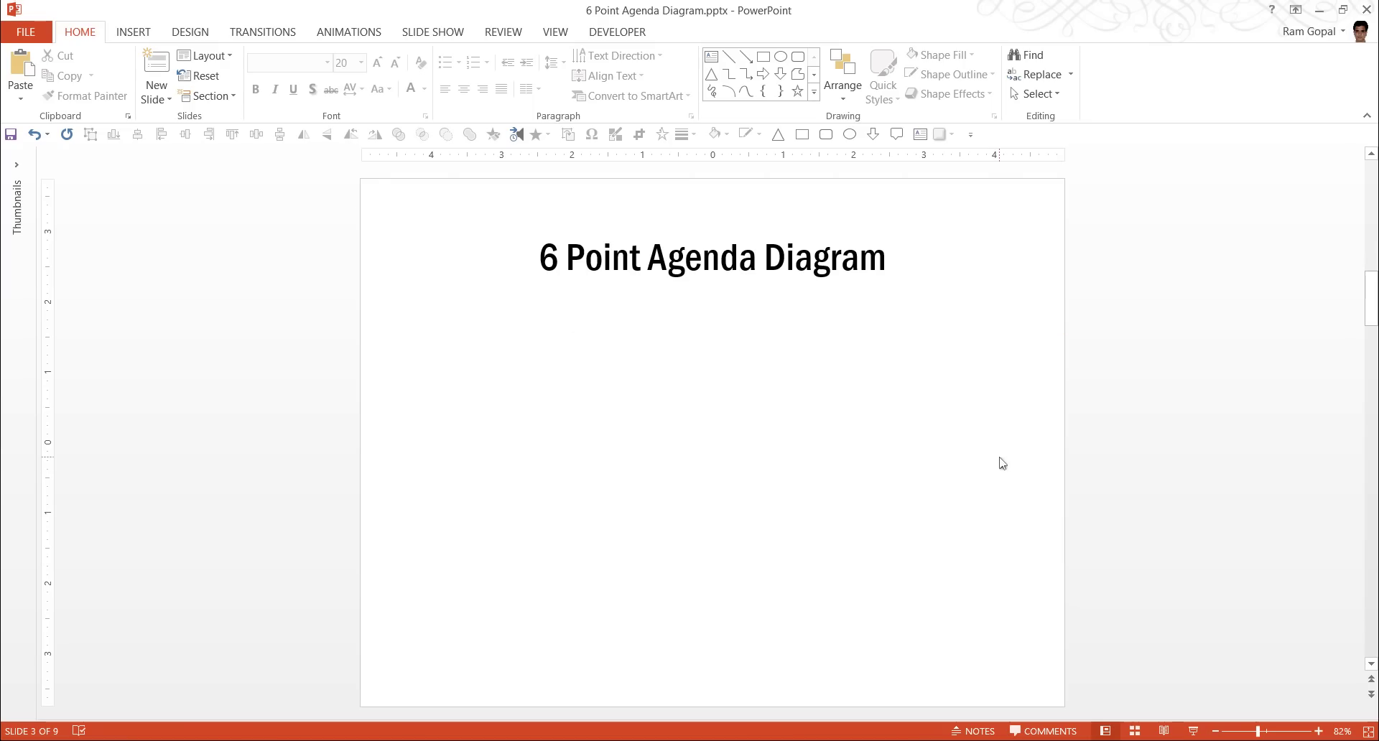
Step: Draw a tall oval from Basic Shapes centred under the '6 Point Agenda Diagram' title
left_click(814, 92)
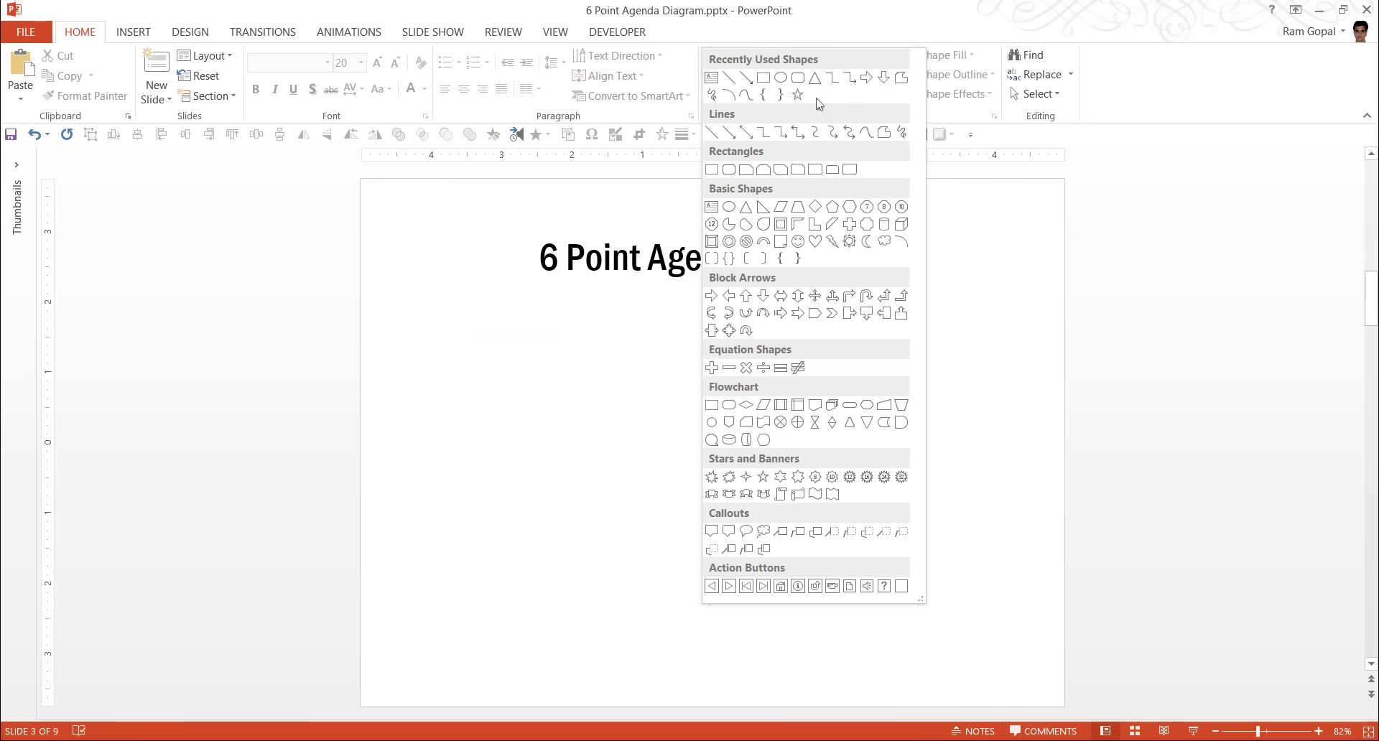
left_click(731, 212)
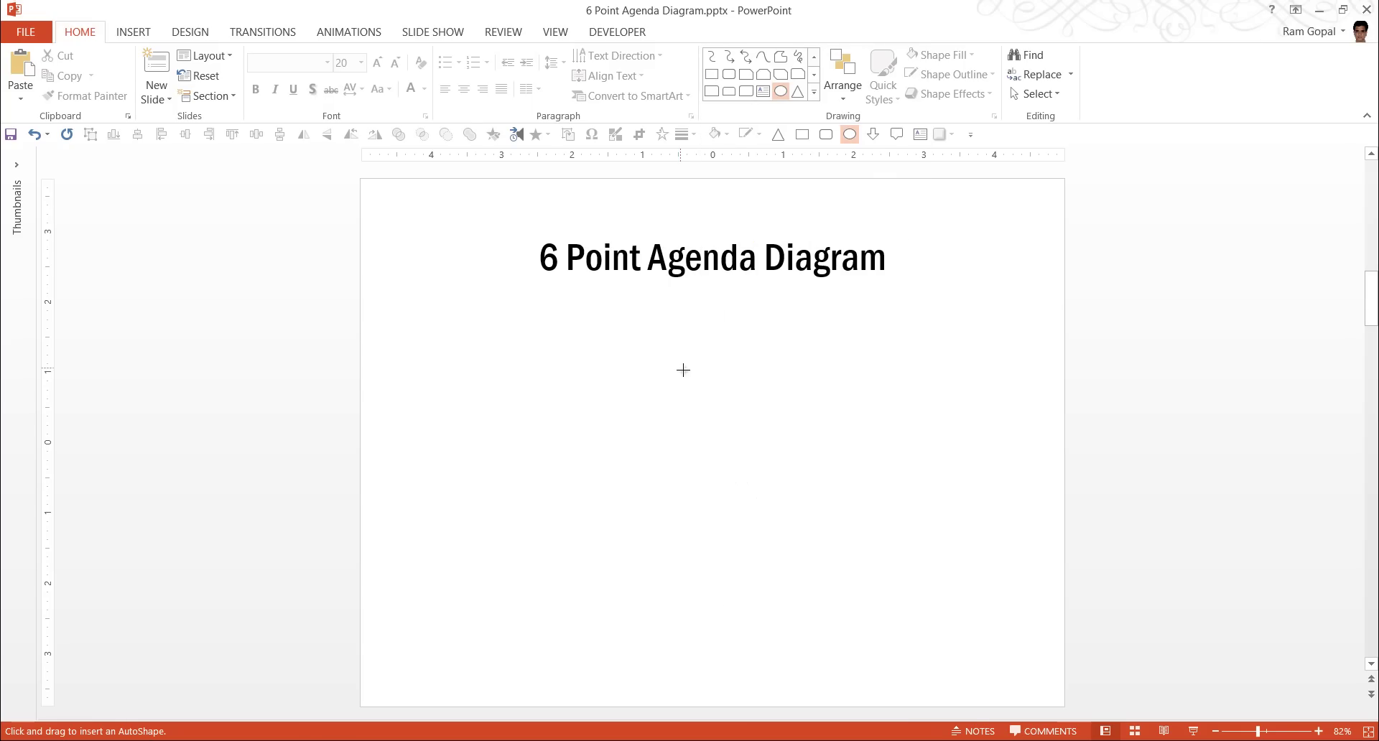
mouse_move(681, 338)
left_mouse_down()
mouse_move(775, 575)
mouse_move(779, 555)
left_mouse_up()
left_click_drag(724, 429, 708, 392)
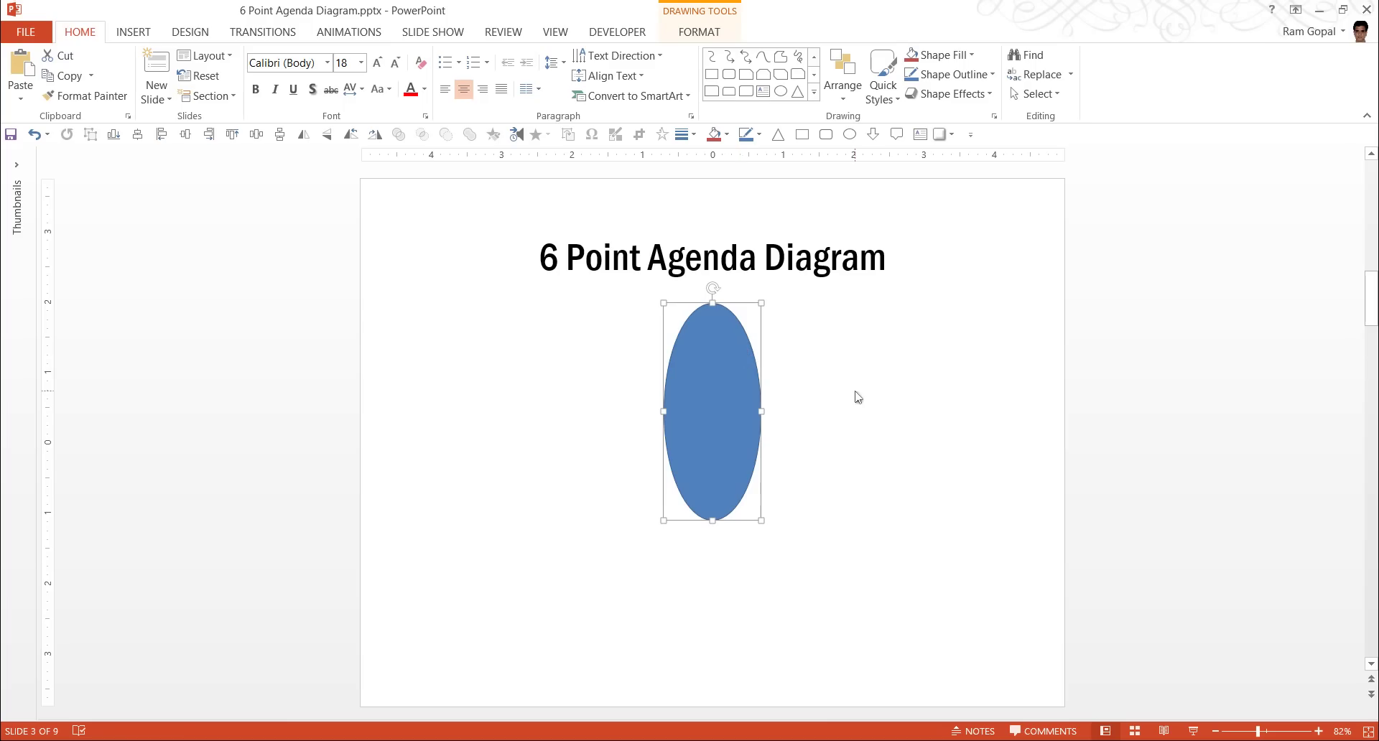
Step: Raise the oval below the title, duplicate it beneath, and set the upper oval to No Fill
left_click_drag(711, 363, 713, 348)
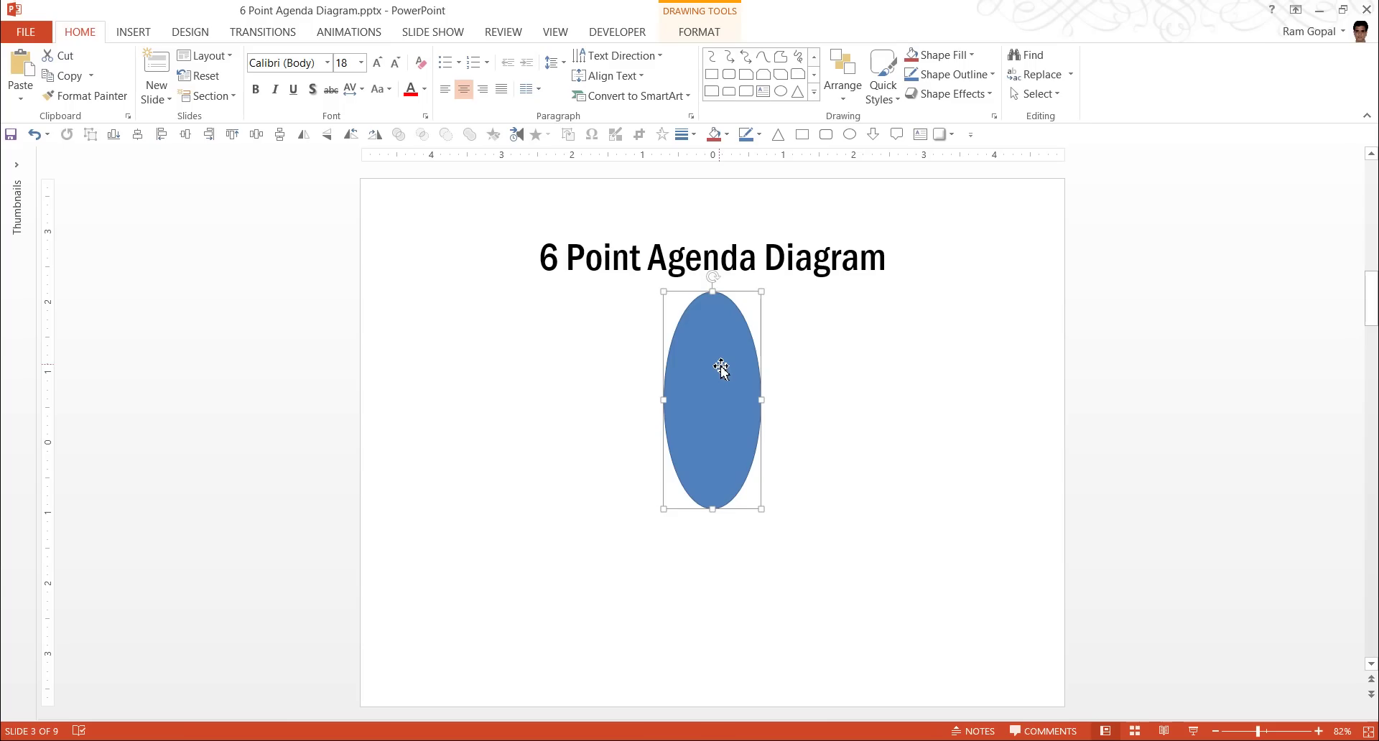
left_click_drag(720, 368, 696, 472, "ctrl")
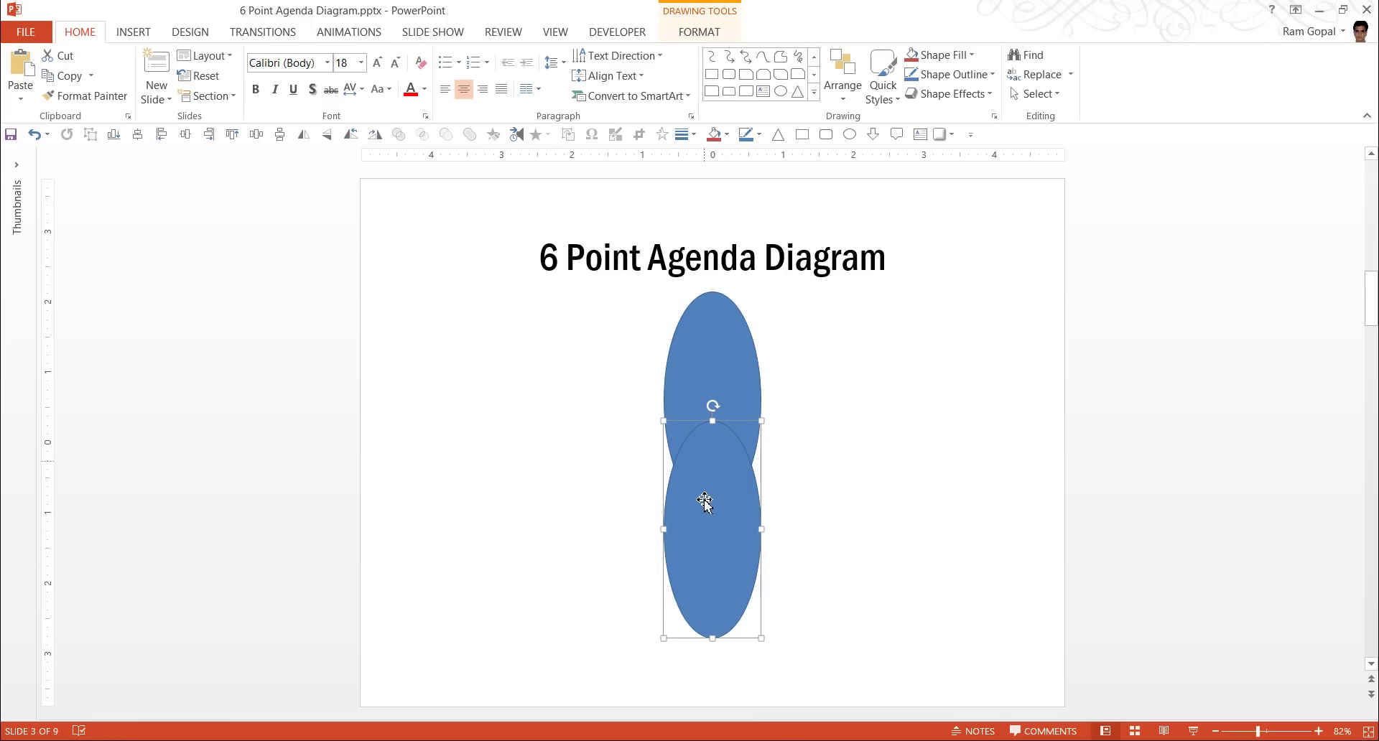
left_click(726, 374)
left_click(968, 53)
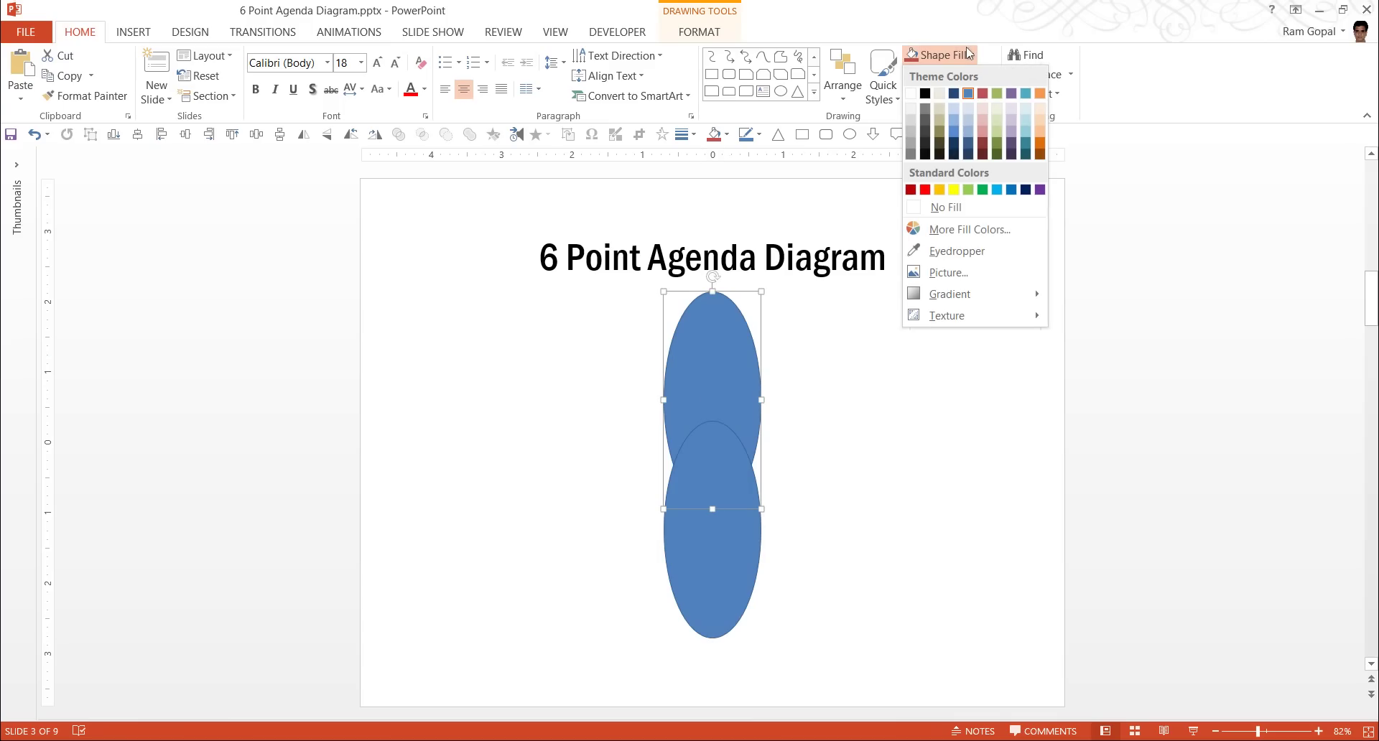
left_click(946, 208)
Step: Set the lower oval to No Fill and nudge it slightly further down
left_click(740, 588)
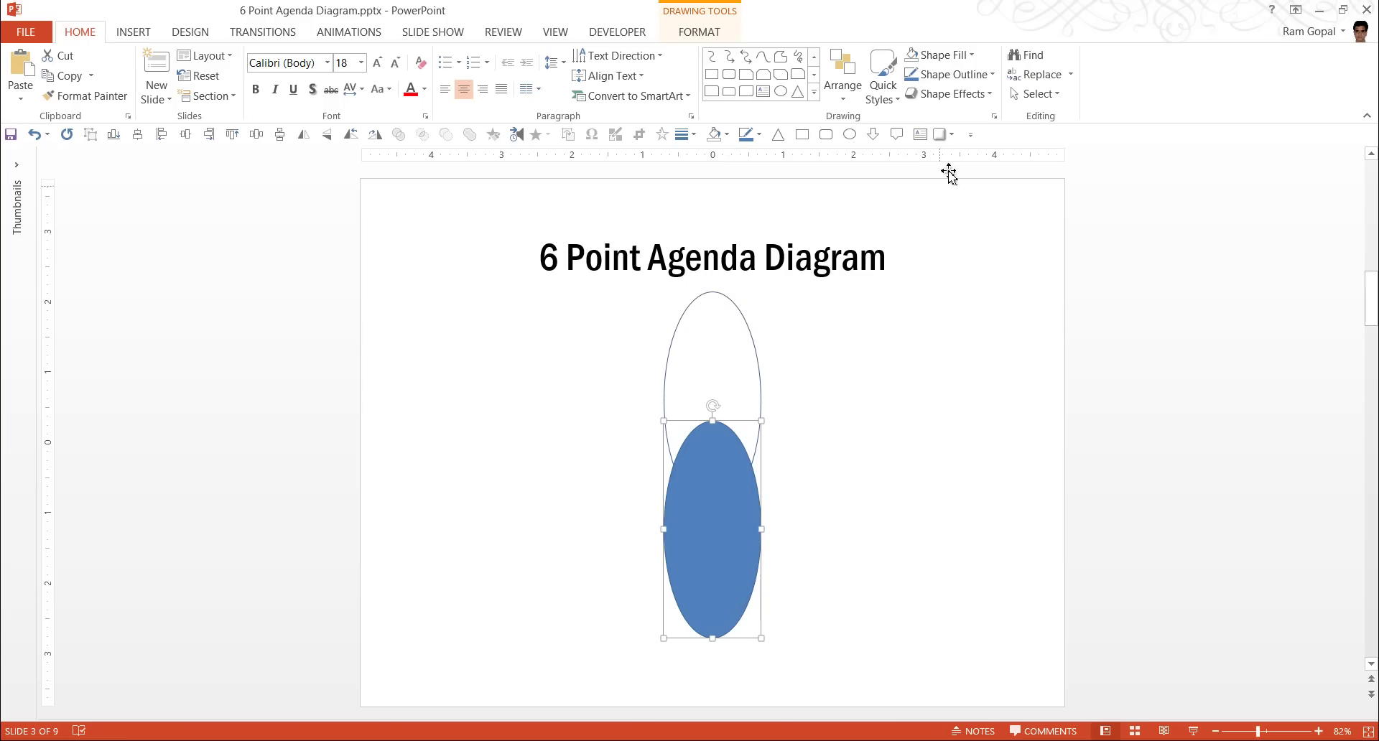
left_click(959, 54)
left_click(943, 209)
left_click(889, 429)
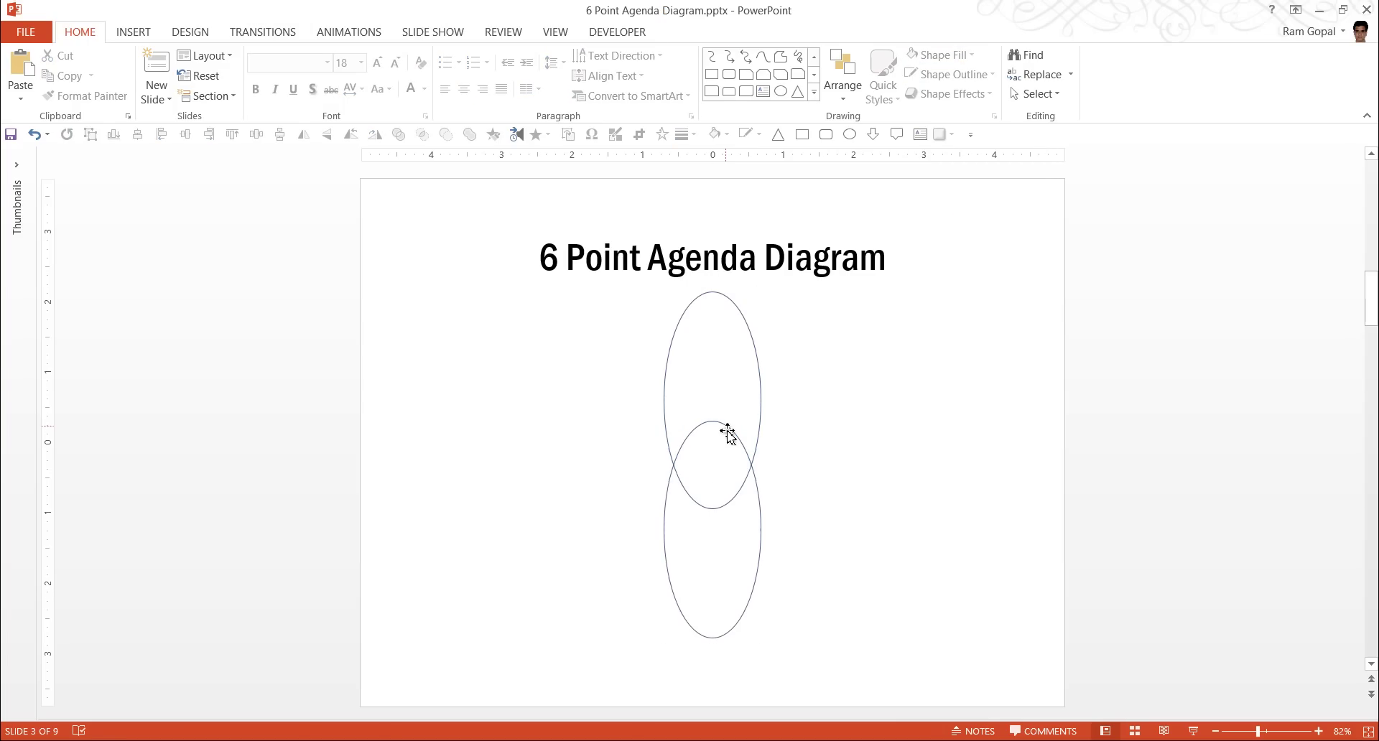
left_click_drag(728, 433, 727, 445)
left_click(865, 499)
left_click(755, 361)
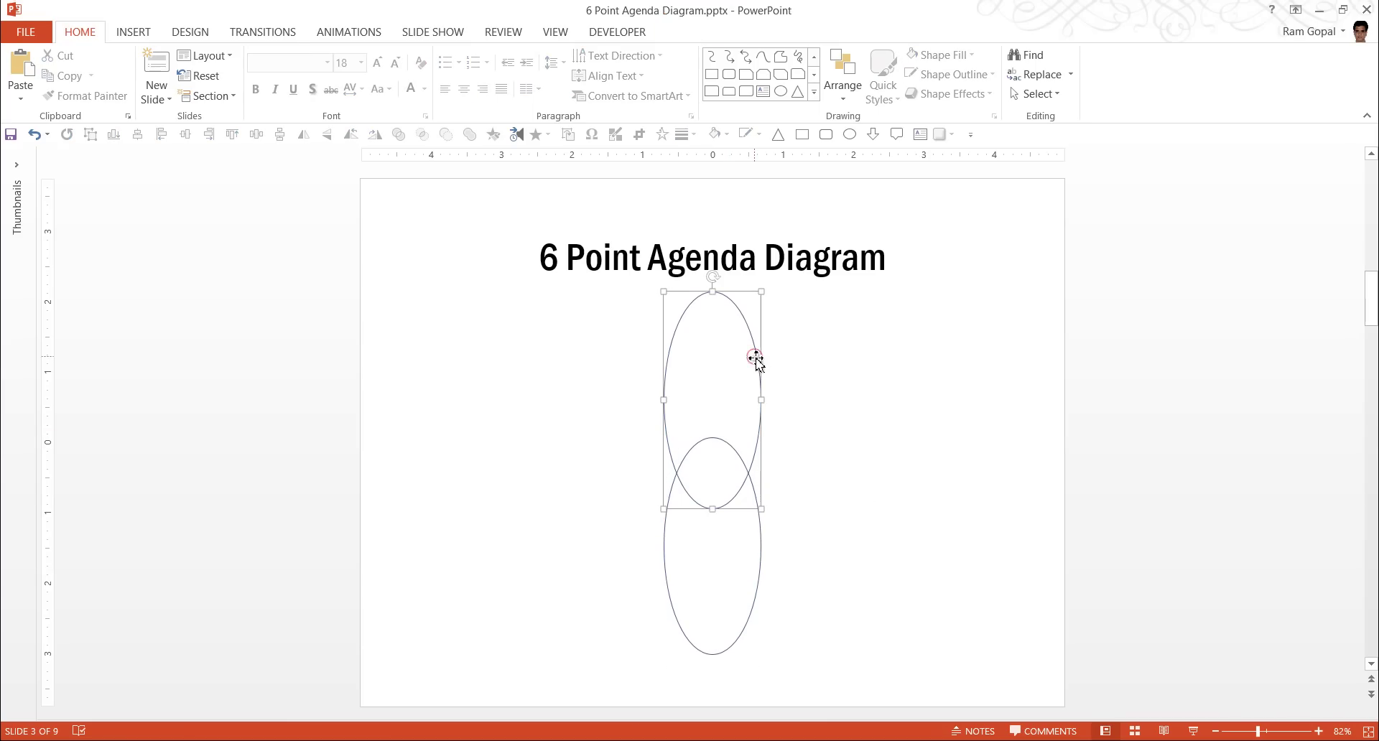
Step: Align Center both ovals, group them with Ctrl+G, and duplicate the group with Ctrl+D
left_click(765, 543, "shift")
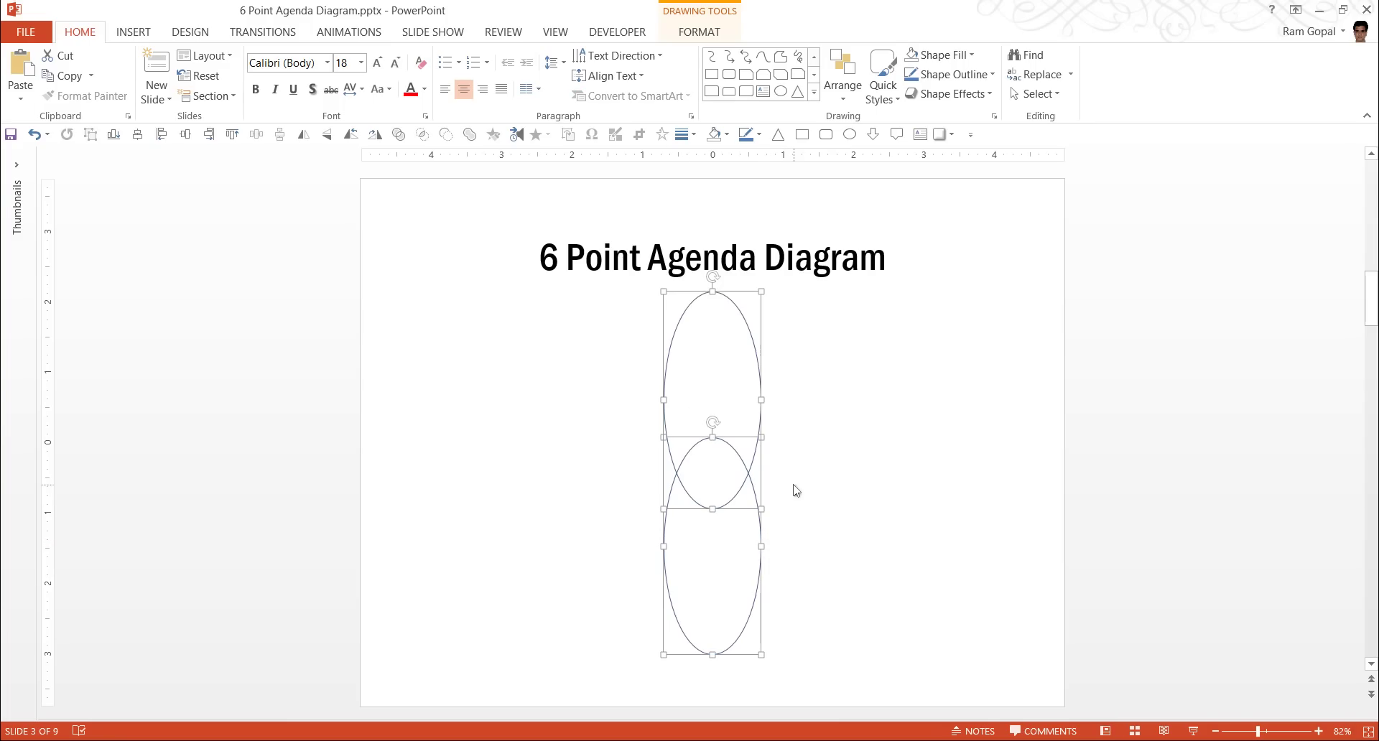
left_click(849, 107)
mouse_move(863, 330)
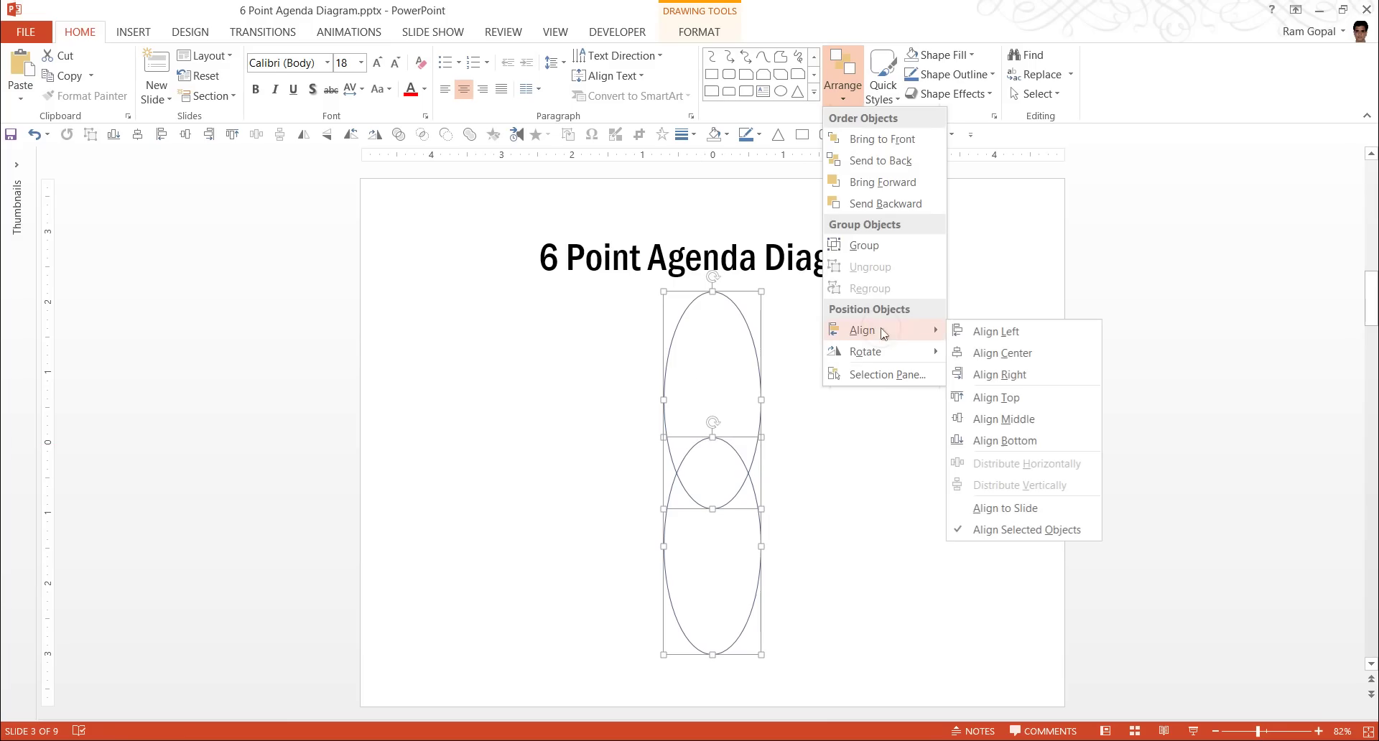
left_click(1004, 359)
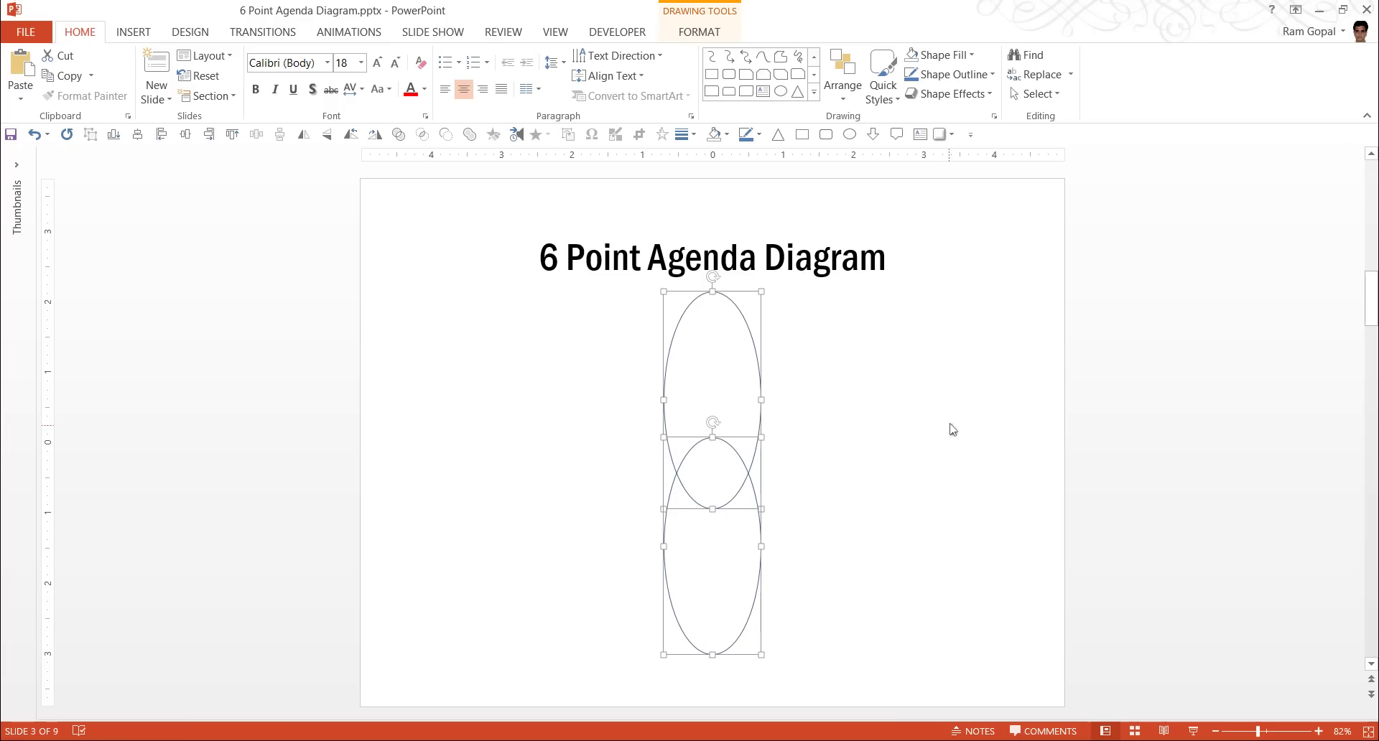
key("ctrl+g")
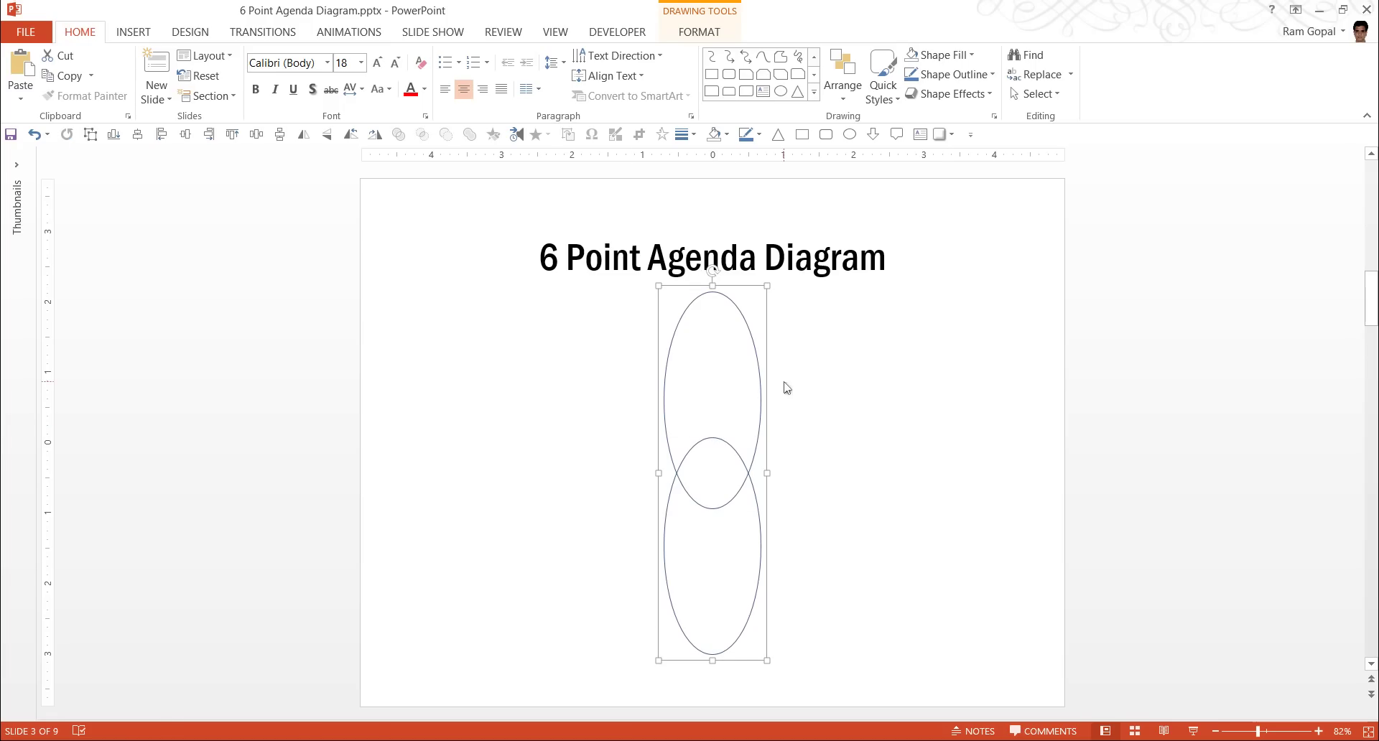
key("ctrl+d")
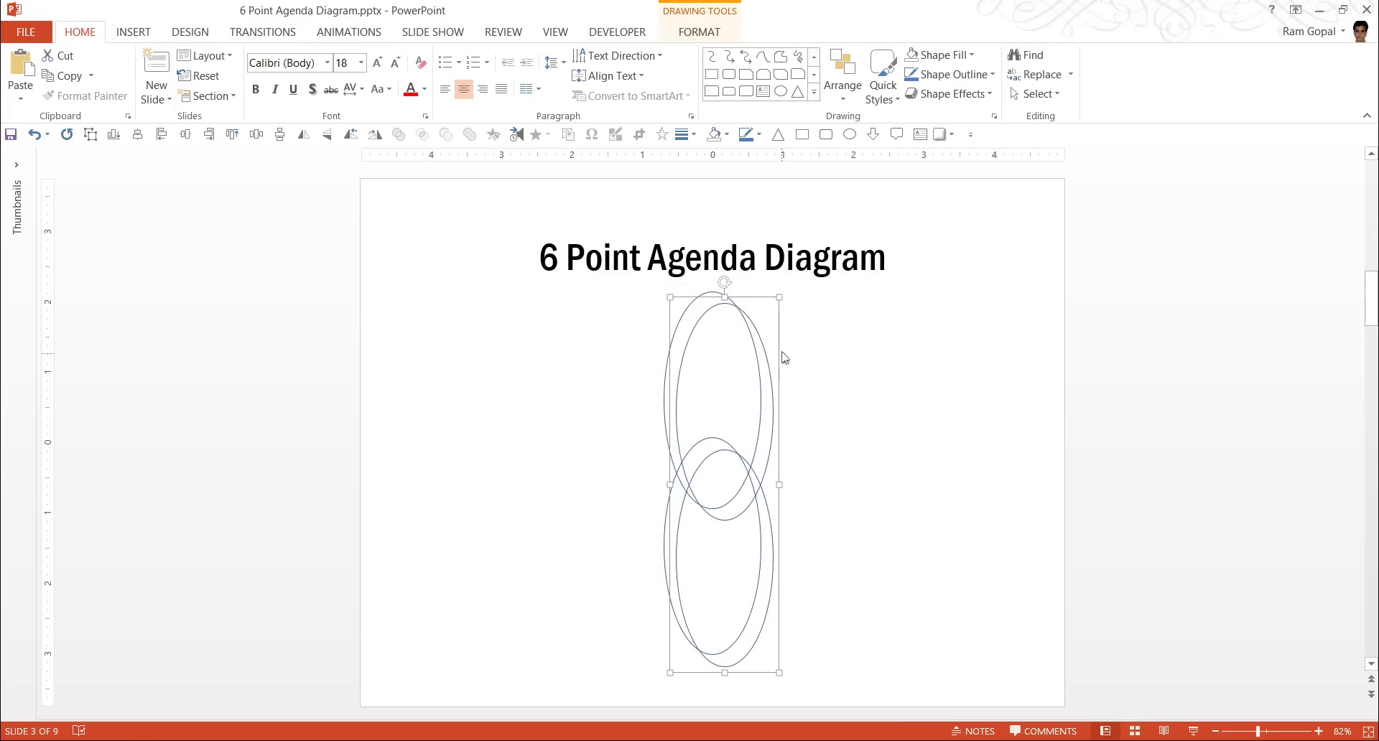
Step: Rotate the copied oval pair to 60° in Size and Position
right_click(783, 355)
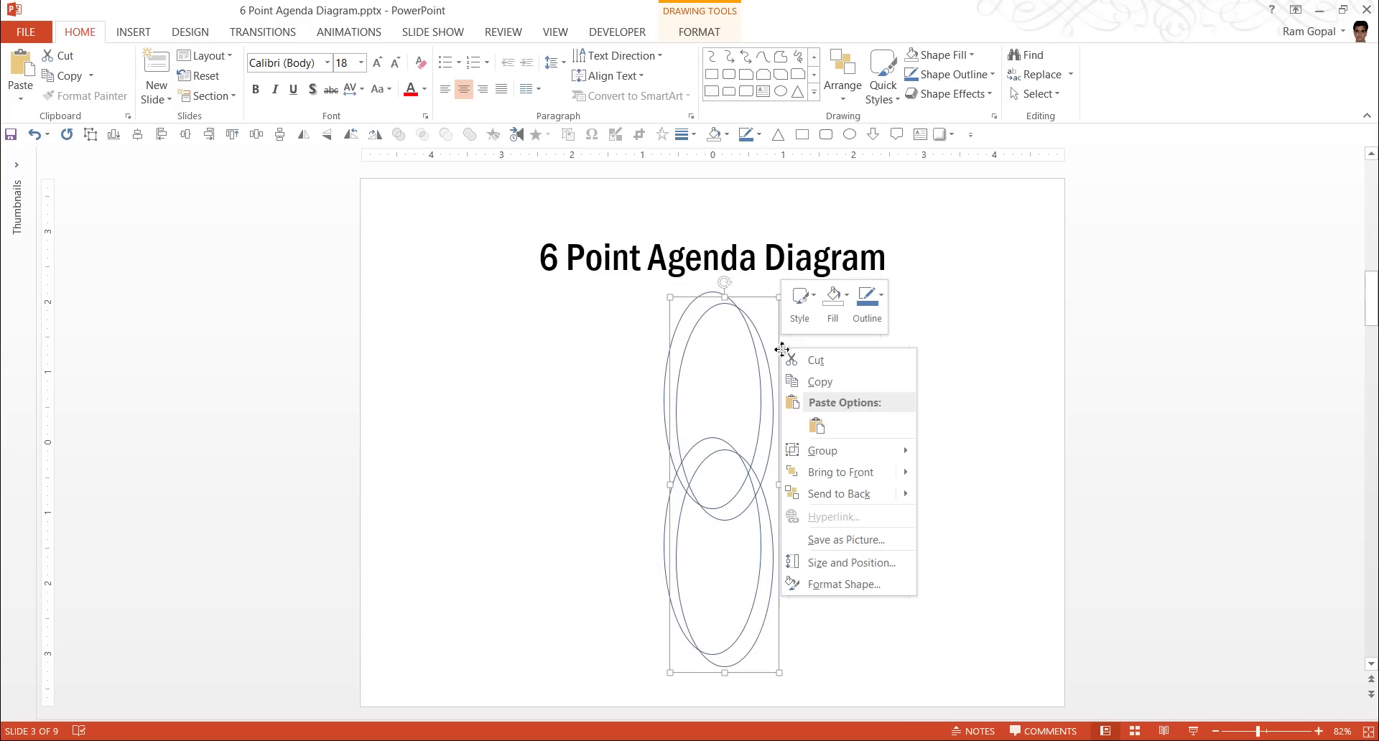
left_click(850, 589)
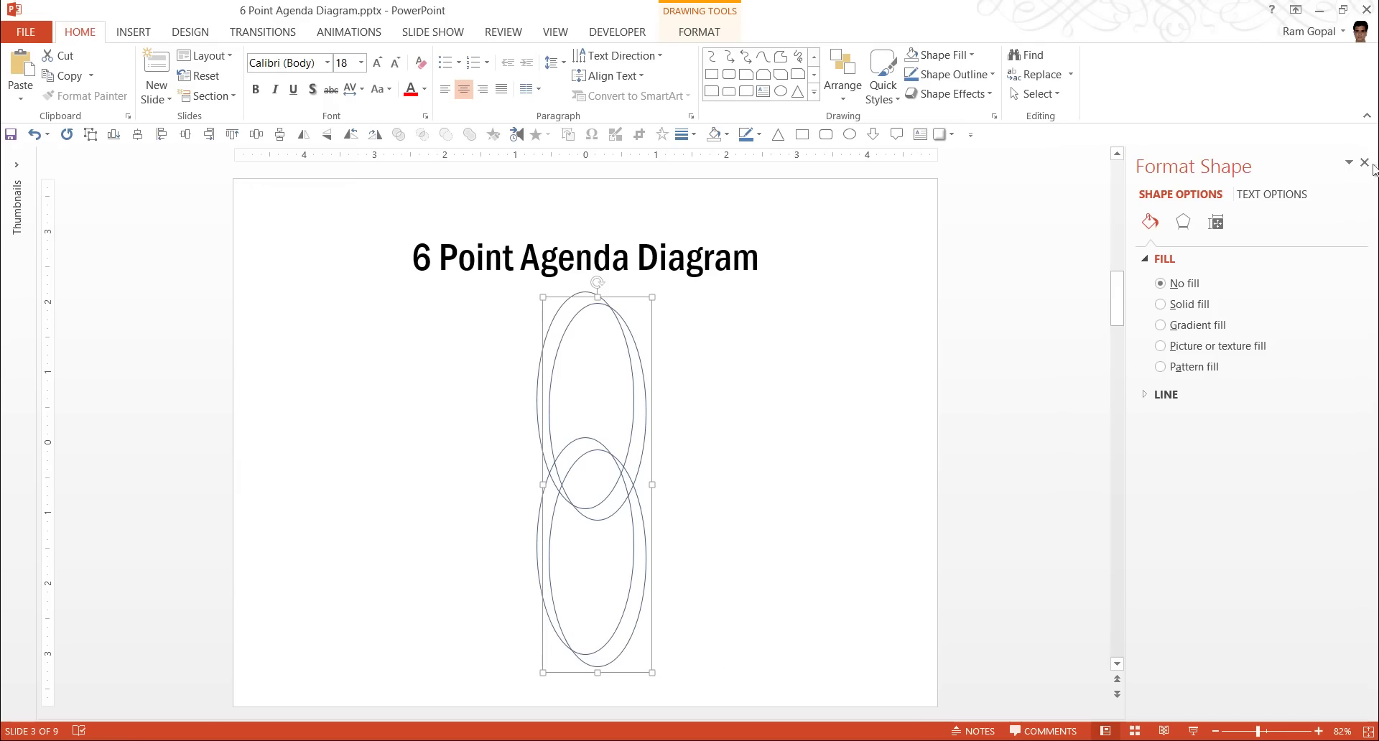
left_click(1366, 164)
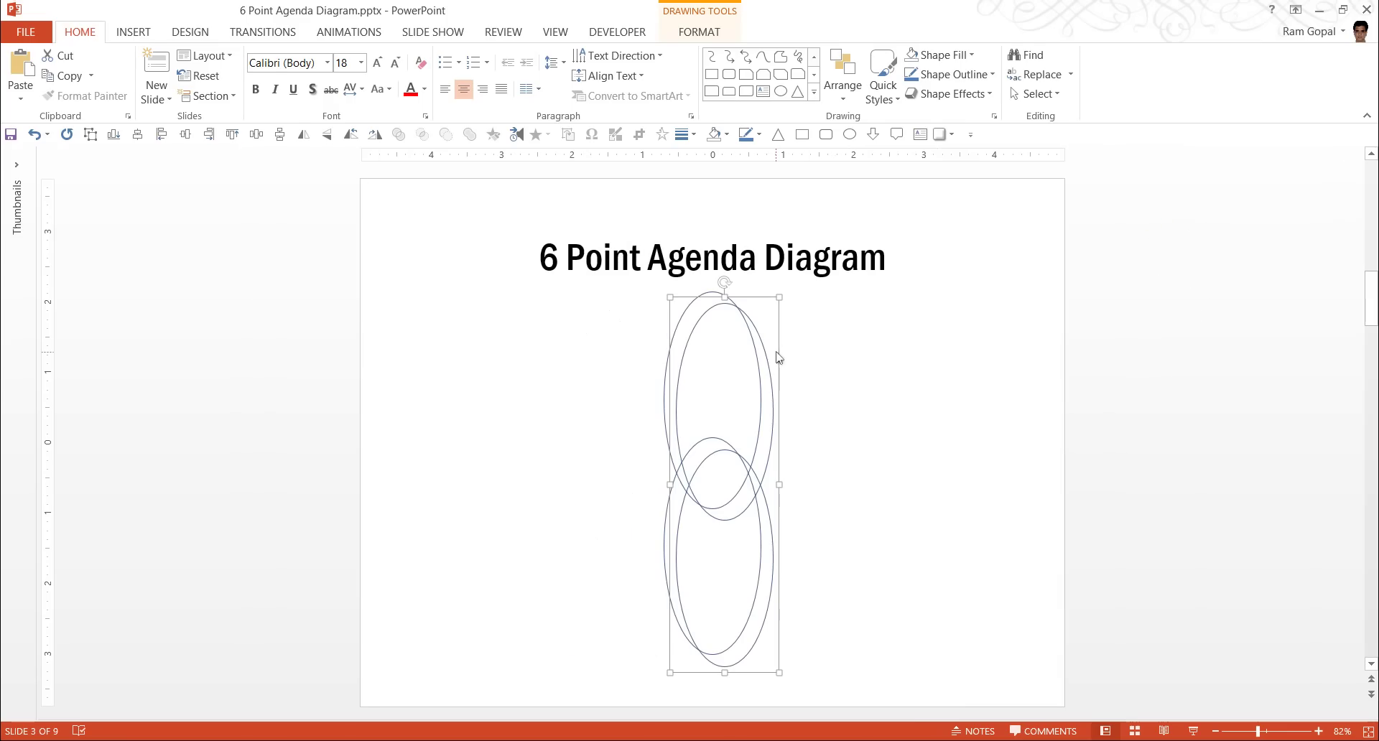
right_click(778, 357)
left_click(764, 345)
right_click(781, 357)
left_click(834, 550)
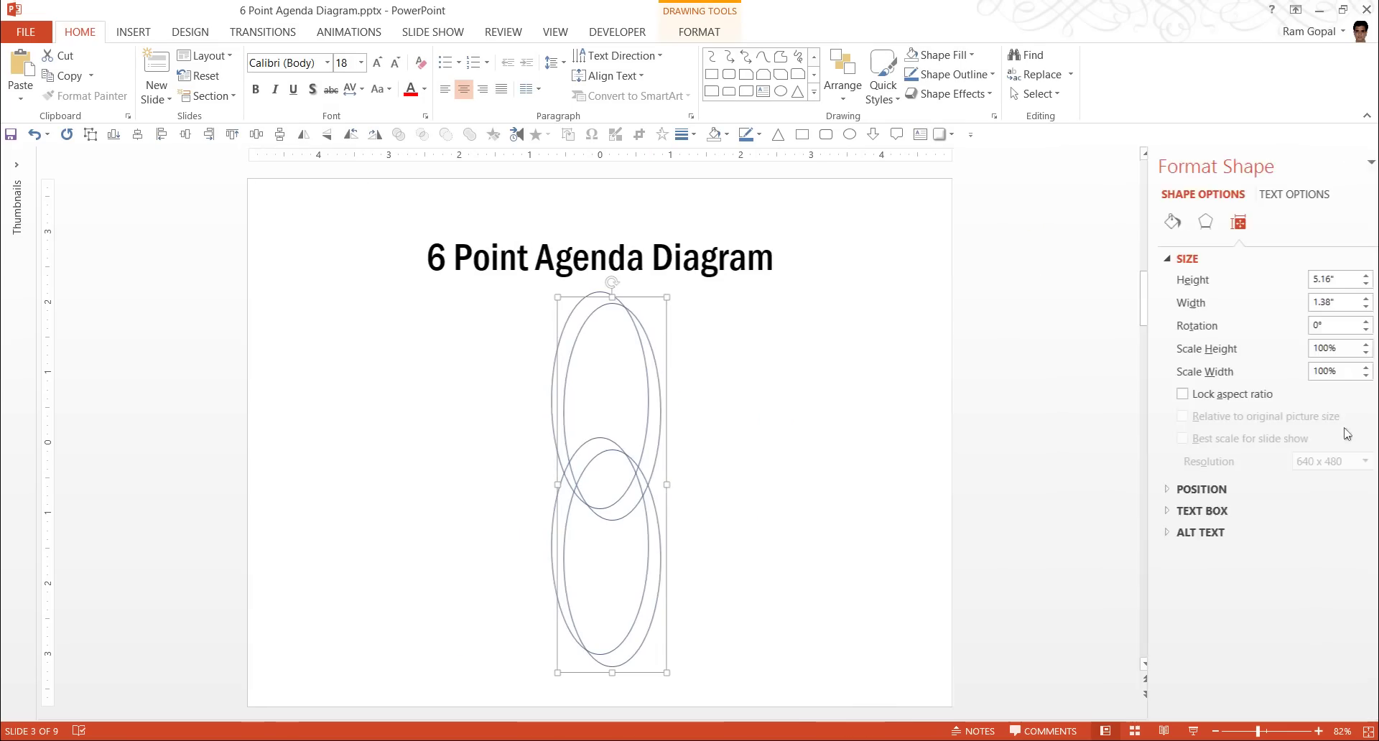
double_click(1292, 326)
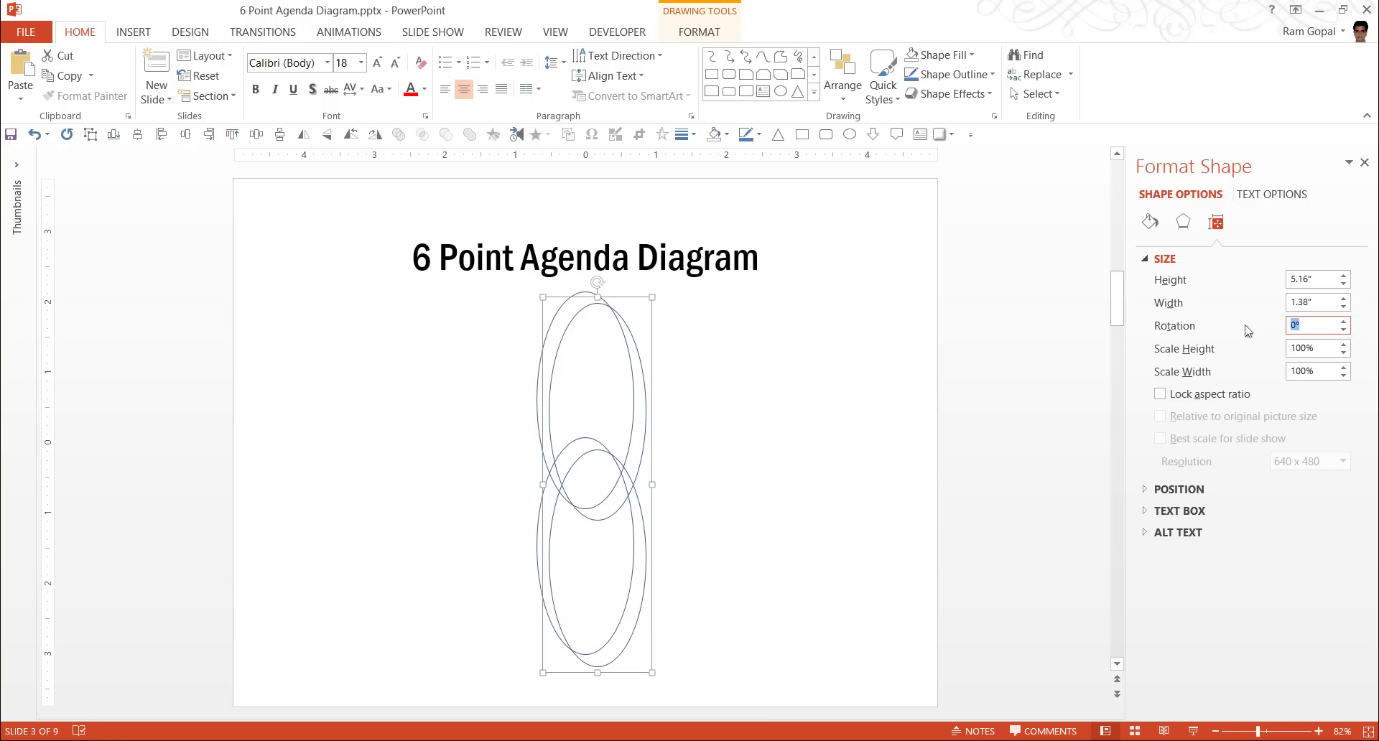
type("60")
key("Return")
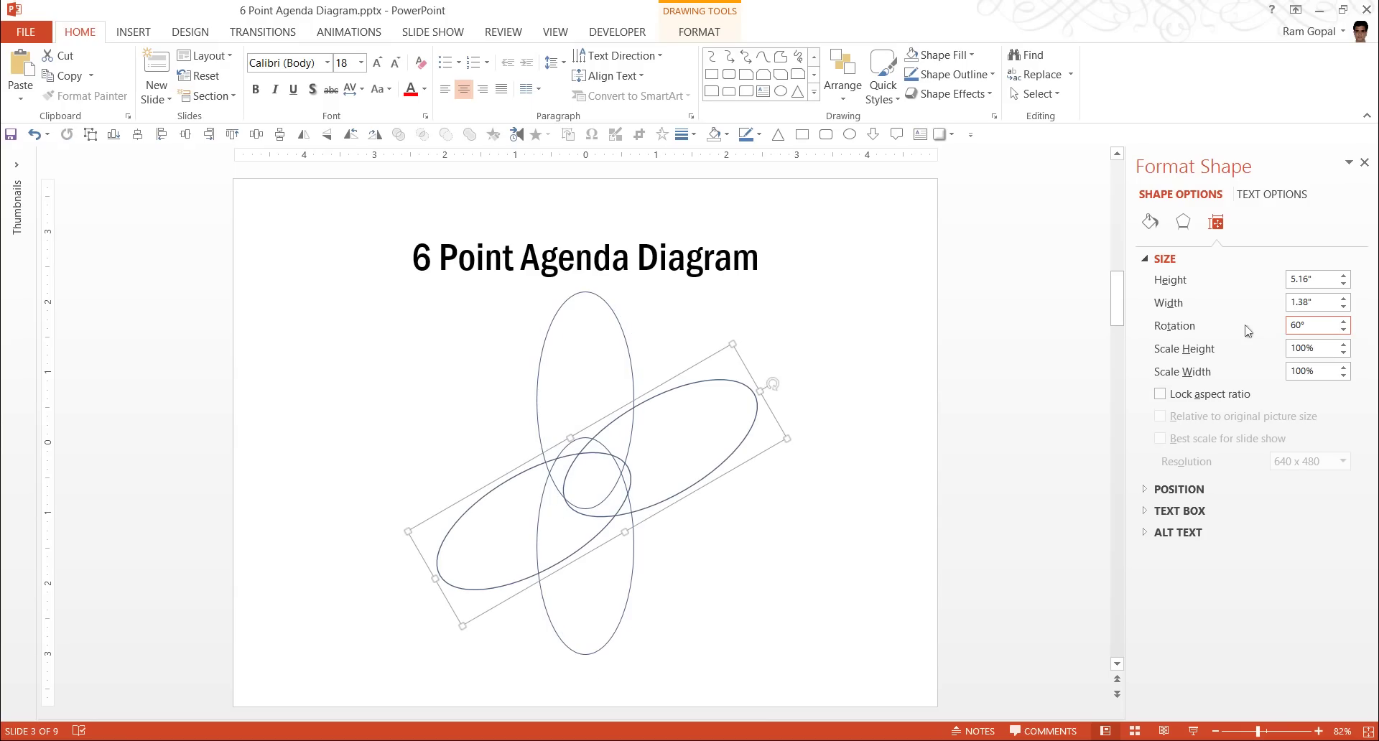
left_click(928, 526)
Step: Duplicate the vertical oval pair and rotate the new copy to 120°
left_click(620, 330)
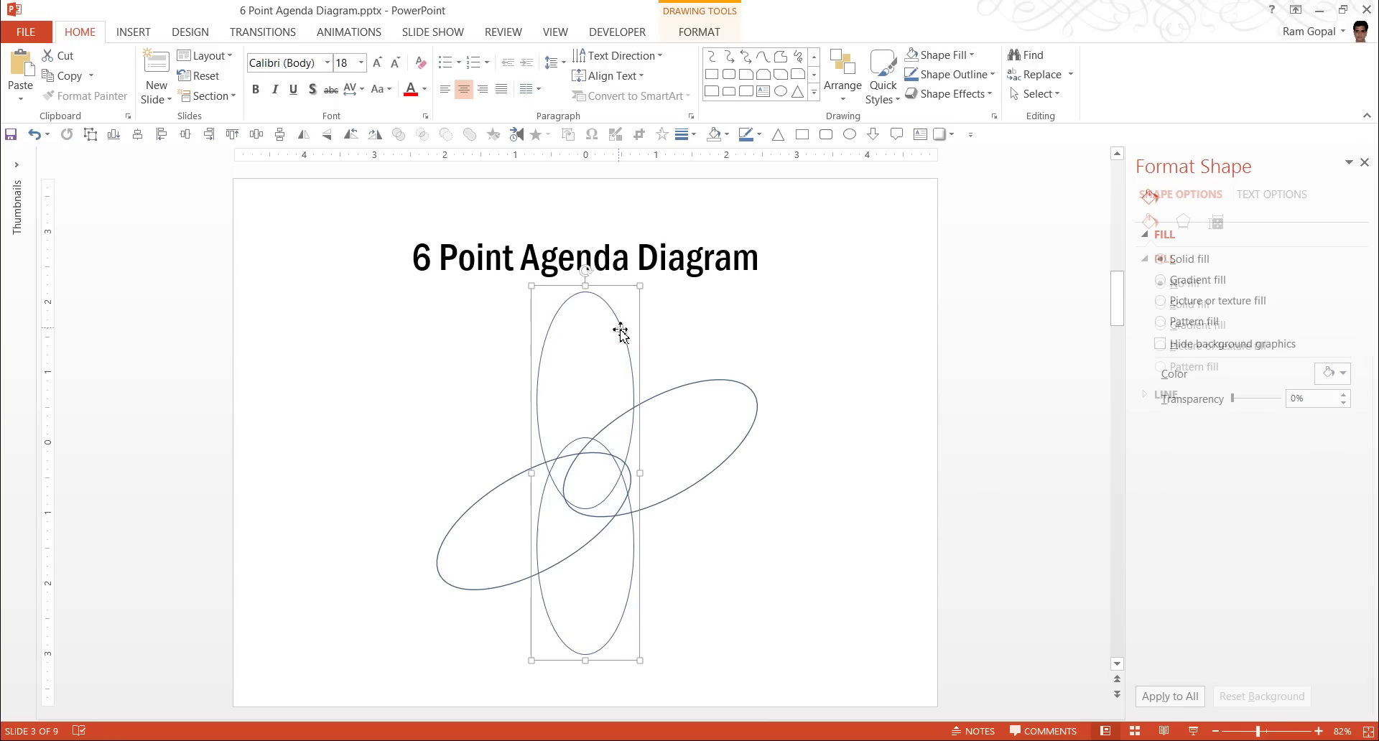
key("ctrl+d")
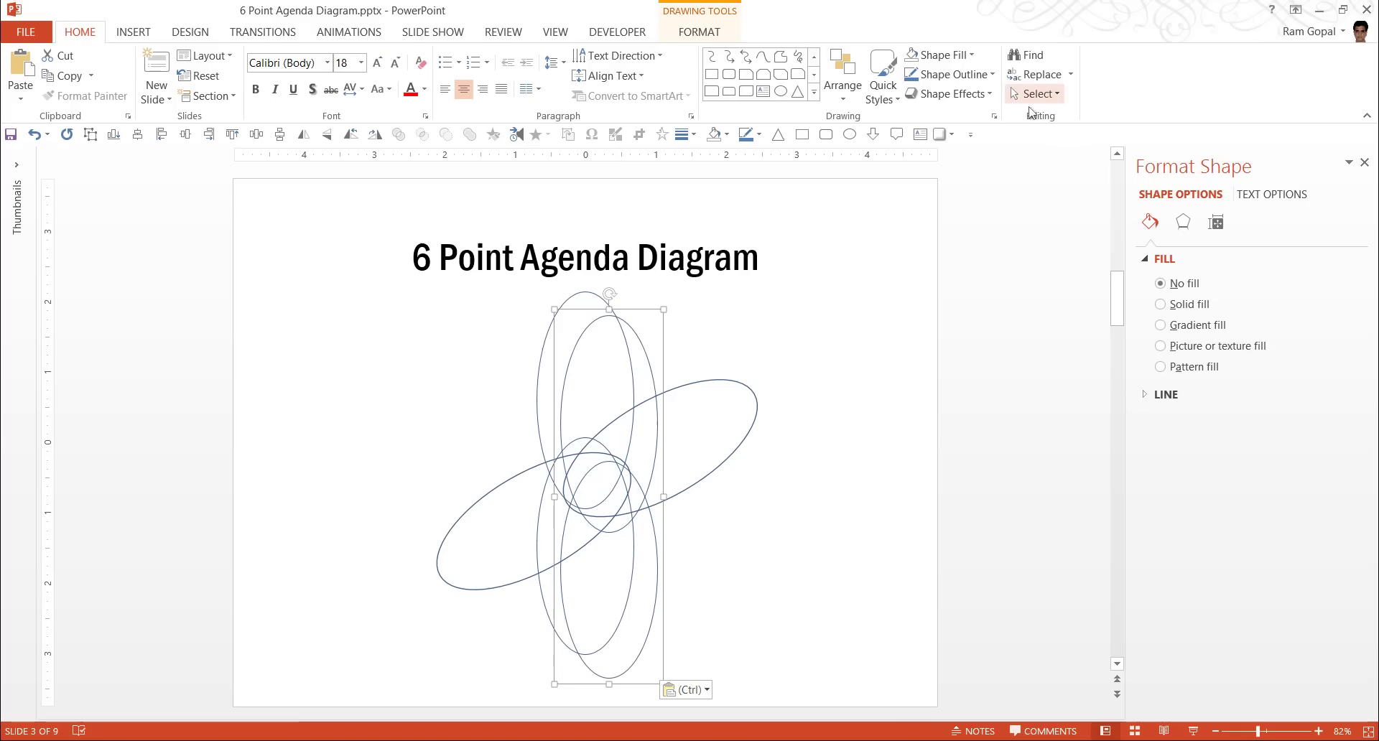
left_click(694, 36)
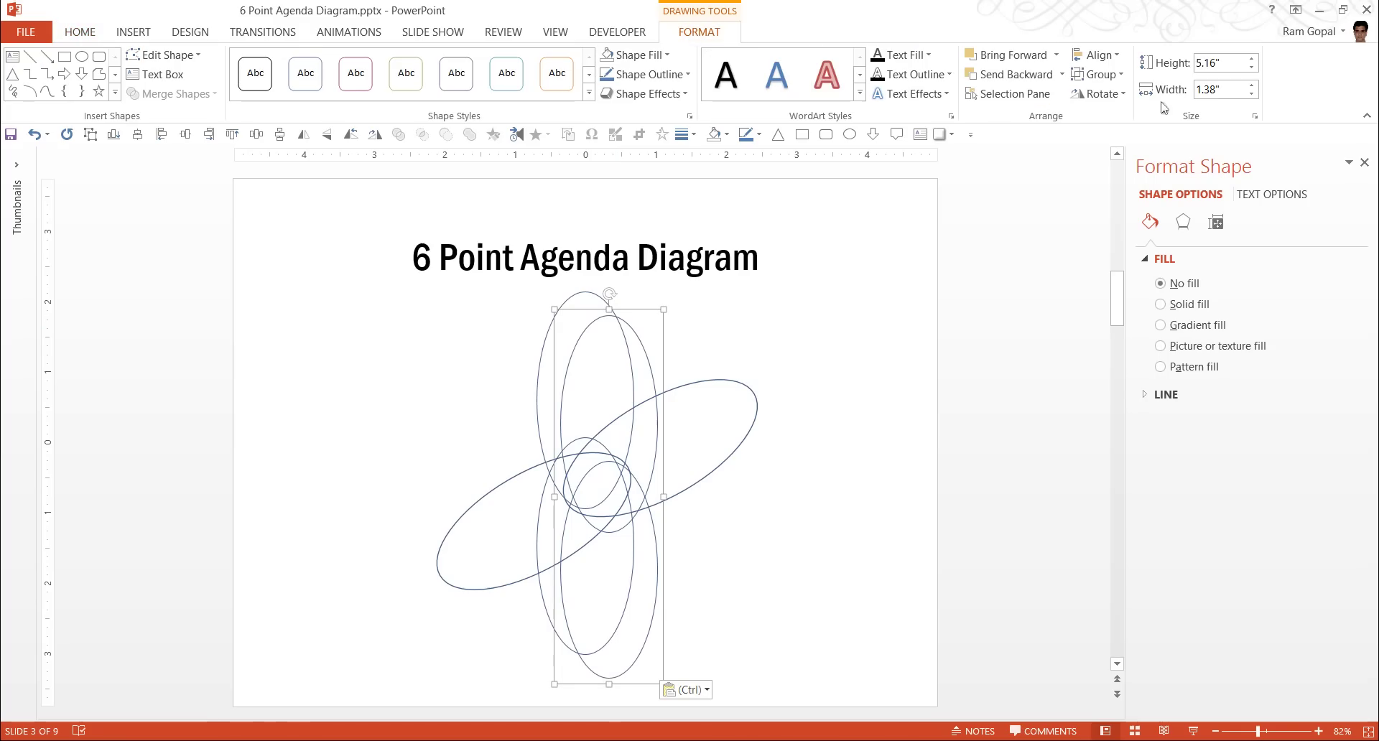
left_click(1255, 116)
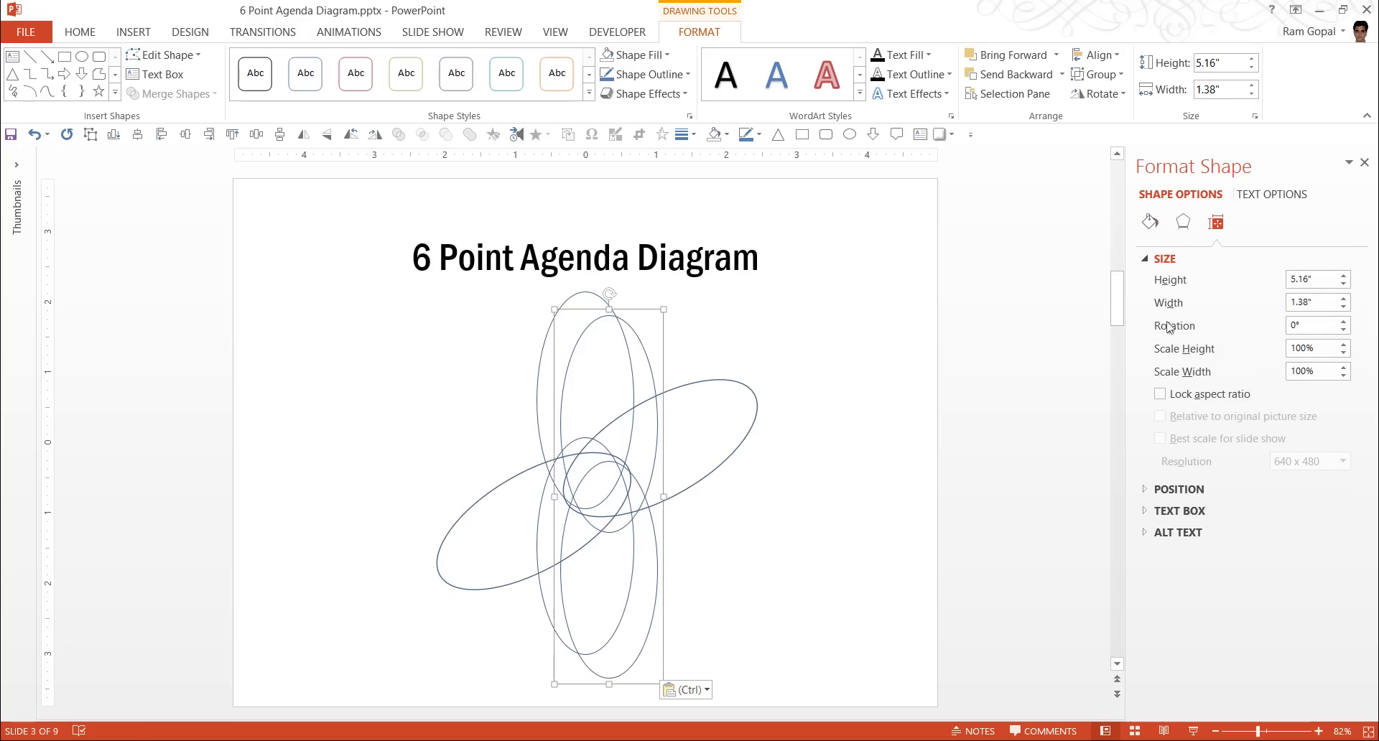
left_click(1245, 328)
type("120")
key("Return")
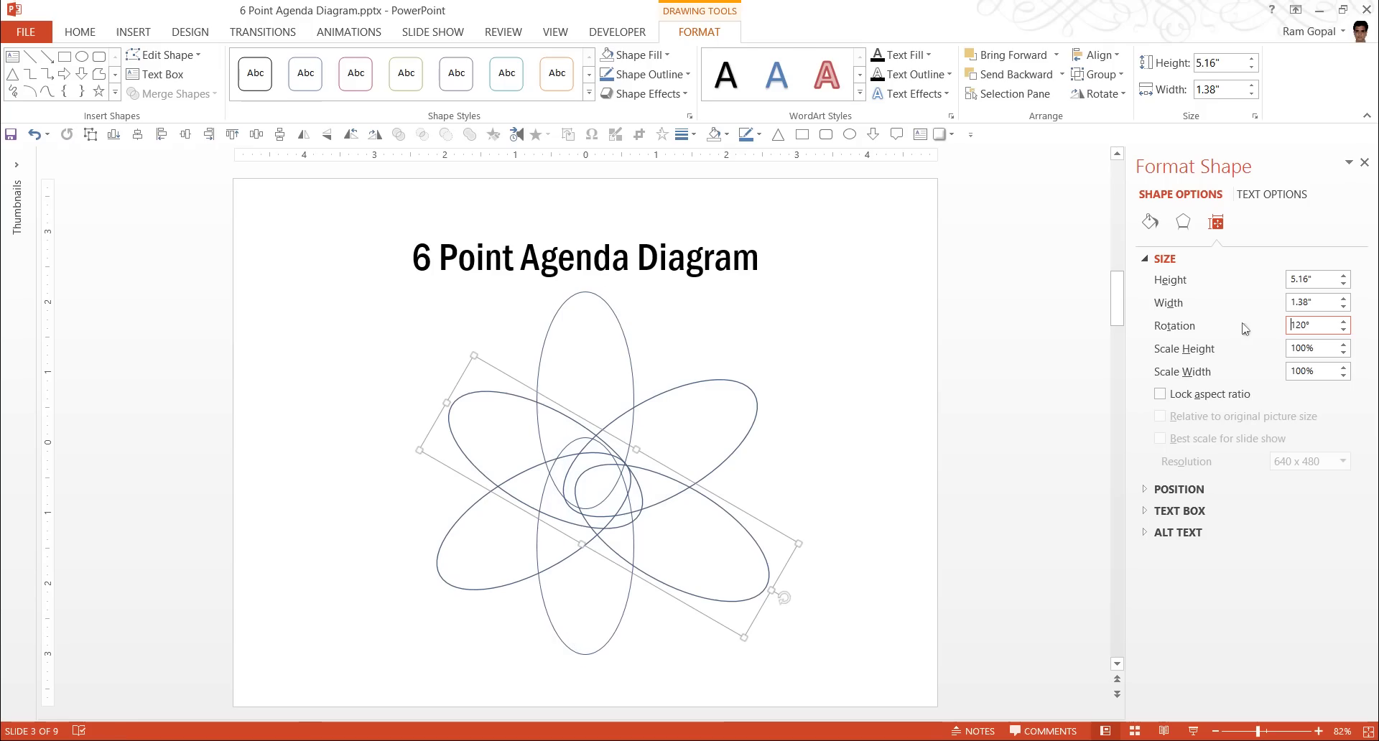
left_click(824, 533)
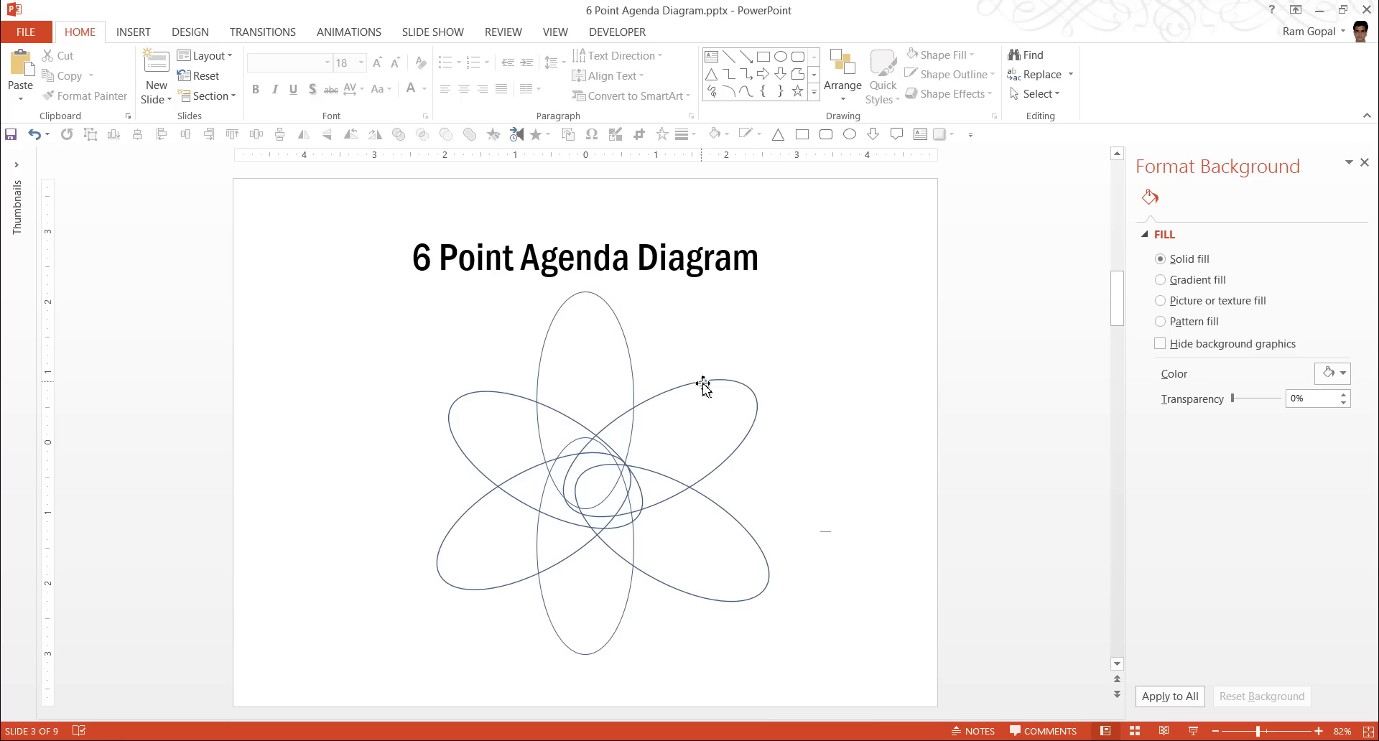
Step: Align the three oval groups with Align Center and Align Middle
left_click(703, 386)
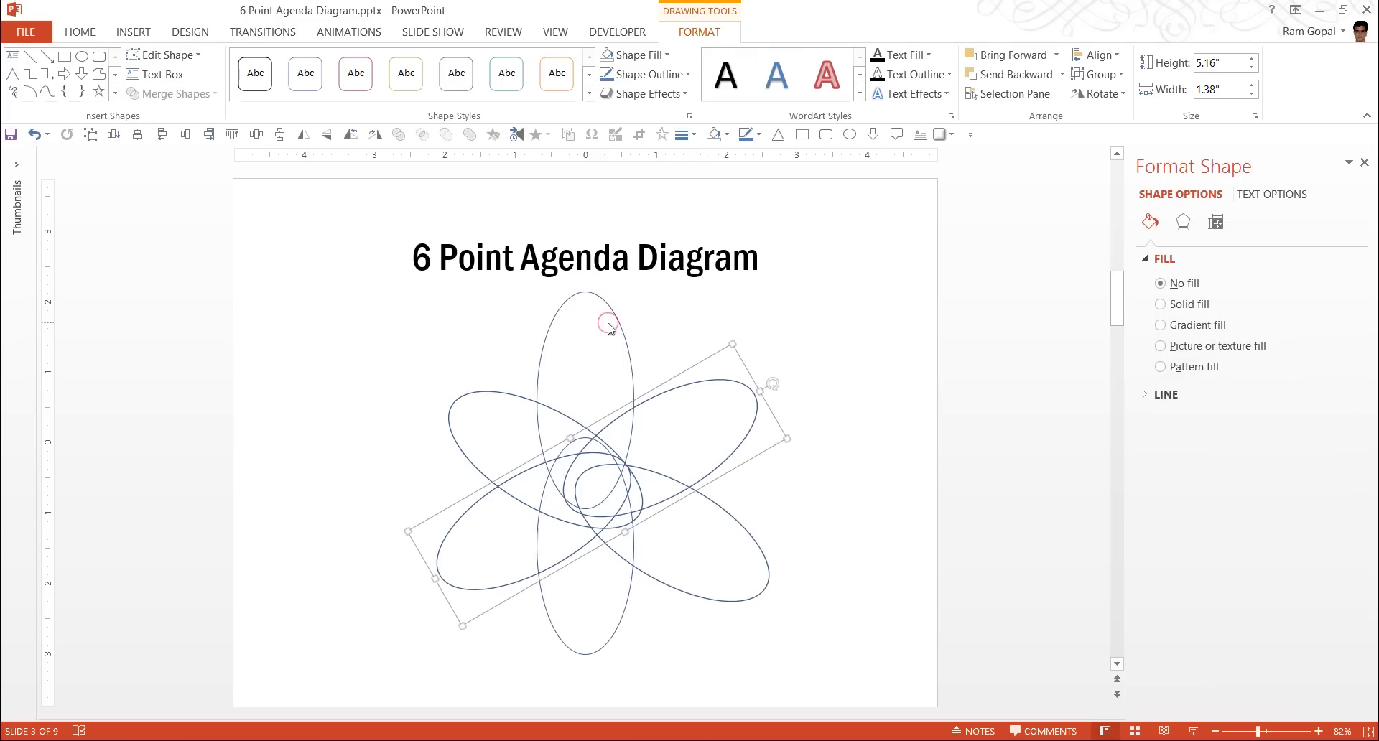
left_click(598, 302, "shift")
left_click(467, 396, "shift")
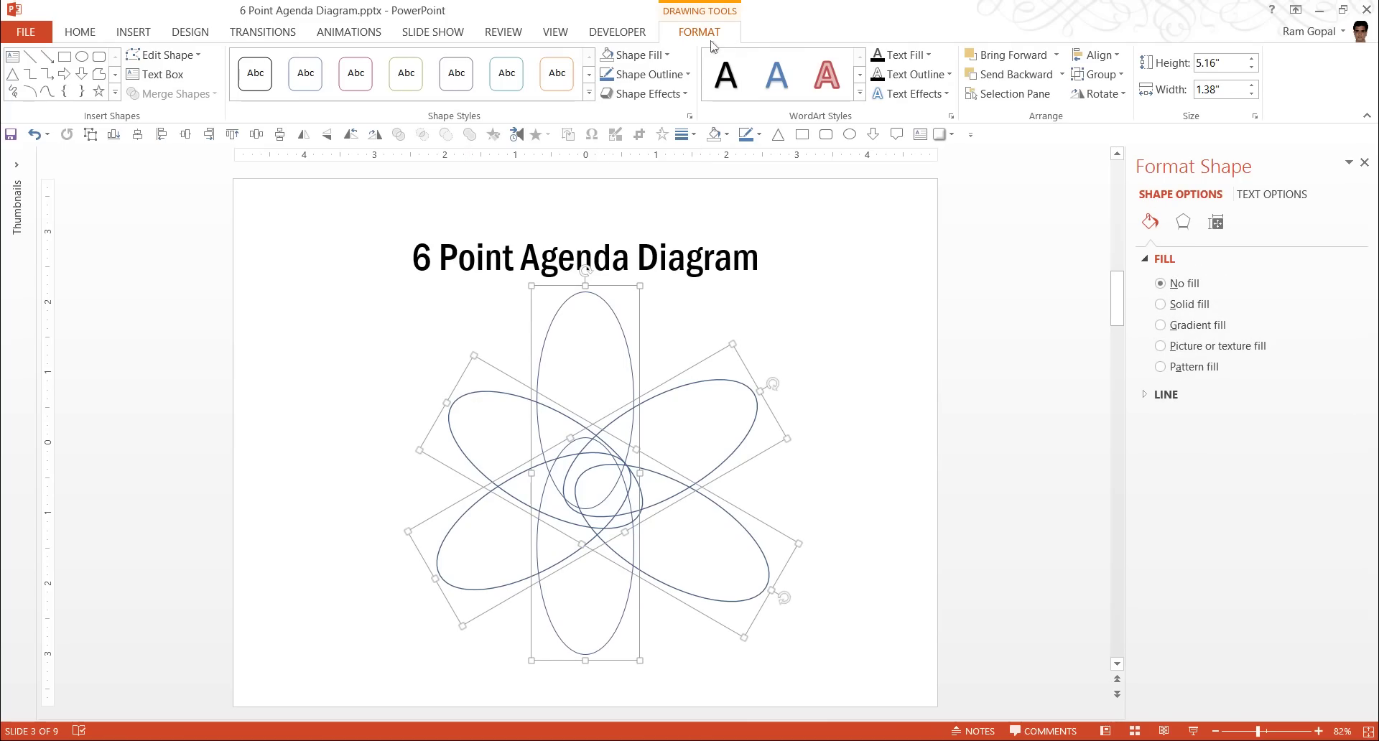
left_click(1095, 56)
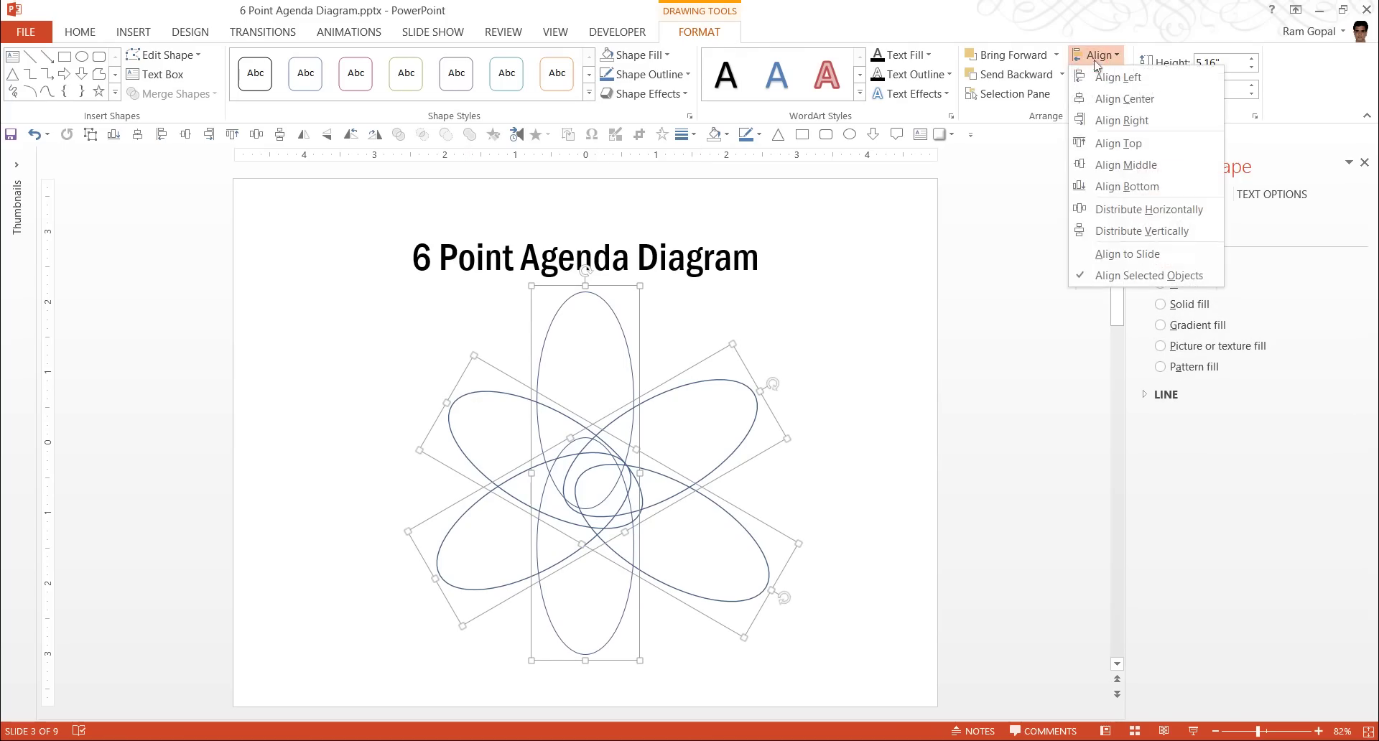
left_click(1125, 101)
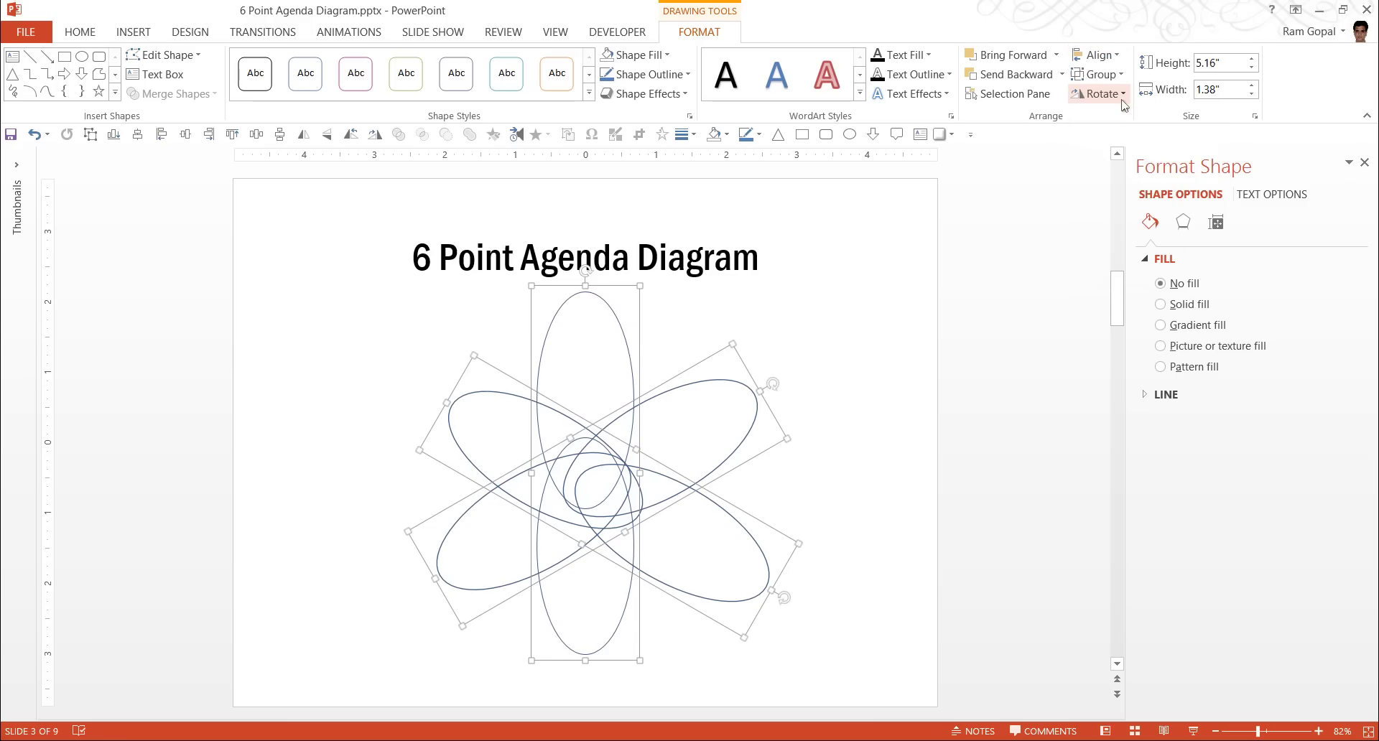
left_click(1102, 63)
left_click(1124, 167)
left_click(875, 481)
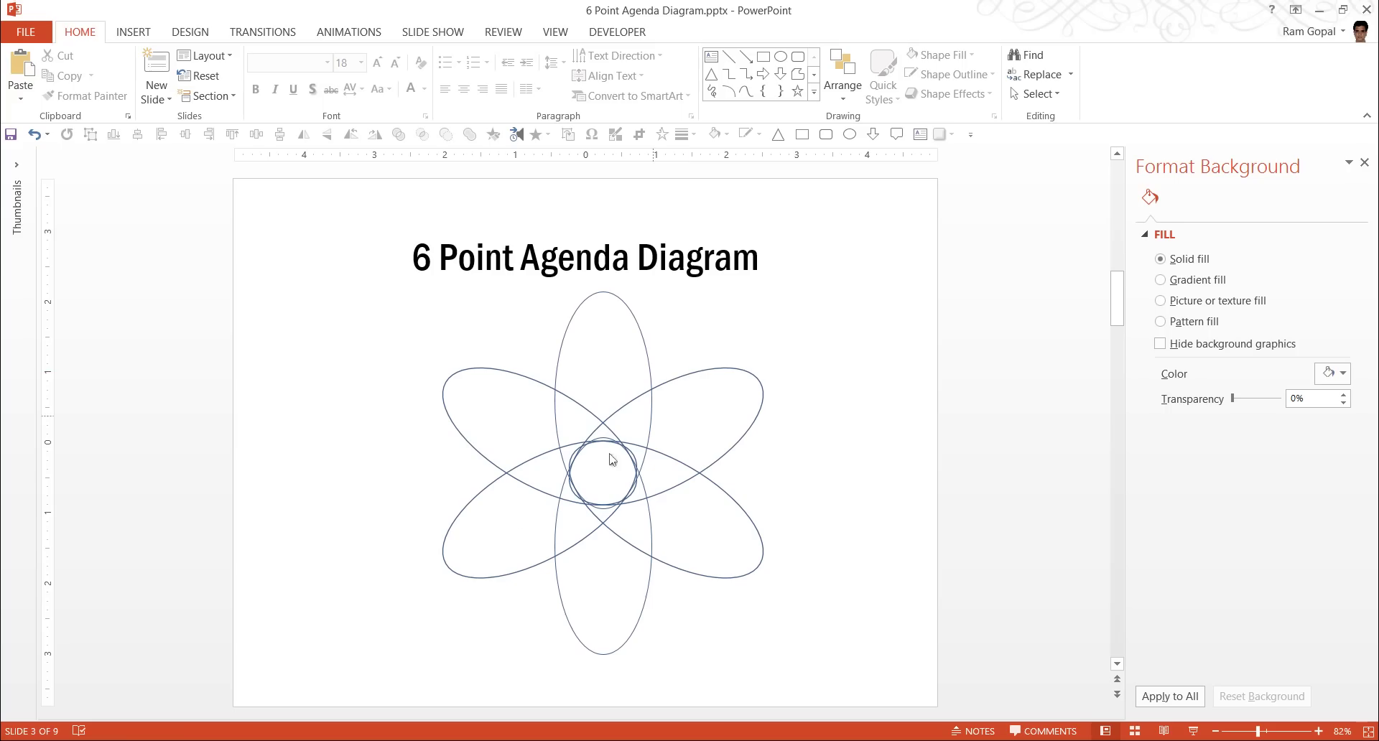
Step: Draw a solid blue circle over the flower's centre and adjust its position
left_click(814, 100)
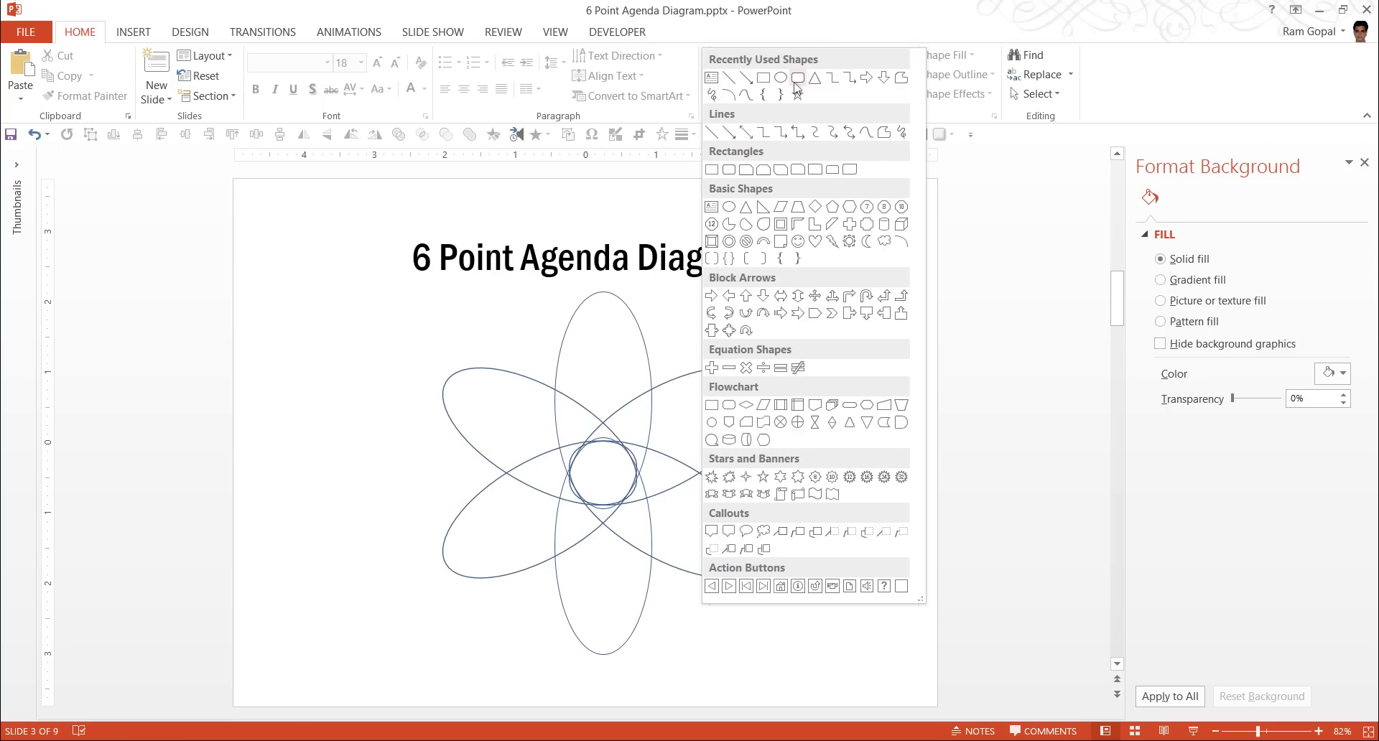
left_click(728, 206)
left_click_drag(548, 426, 640, 519)
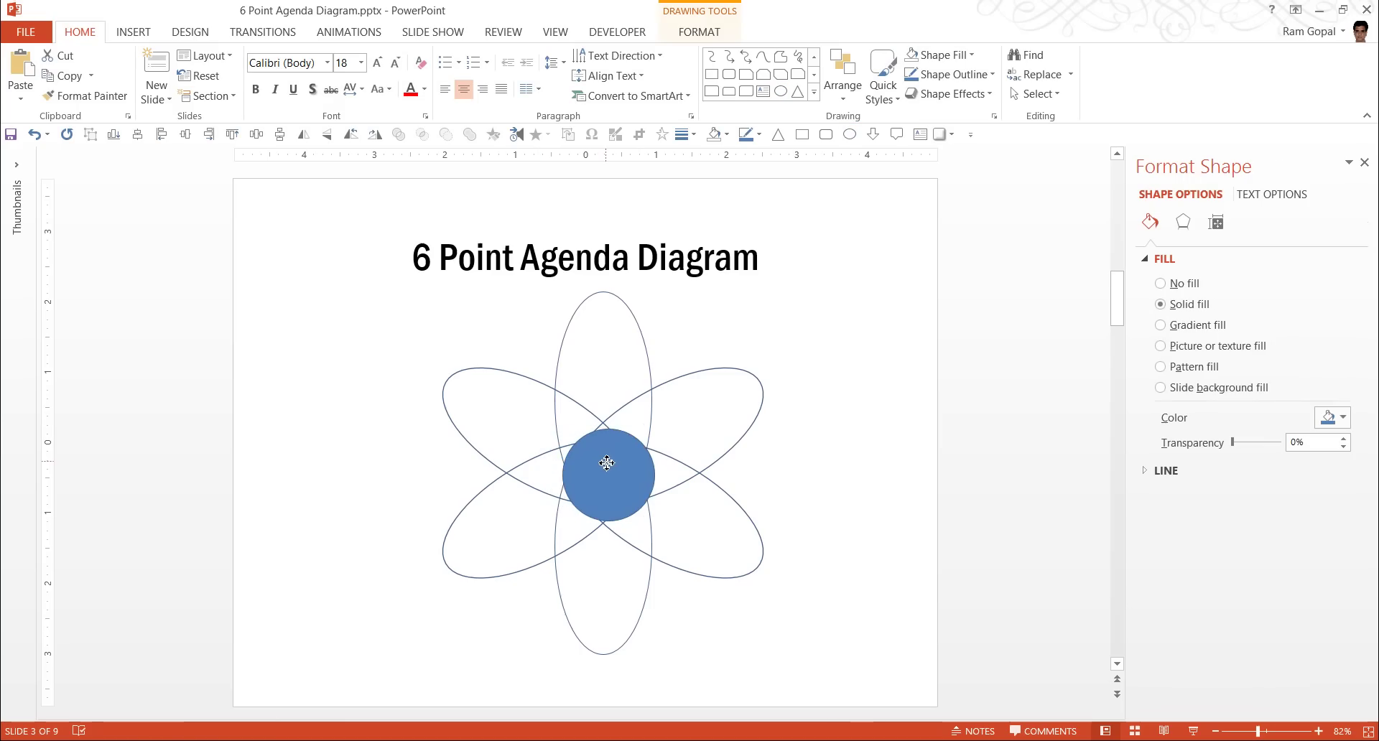
left_click_drag(604, 463, 605, 459)
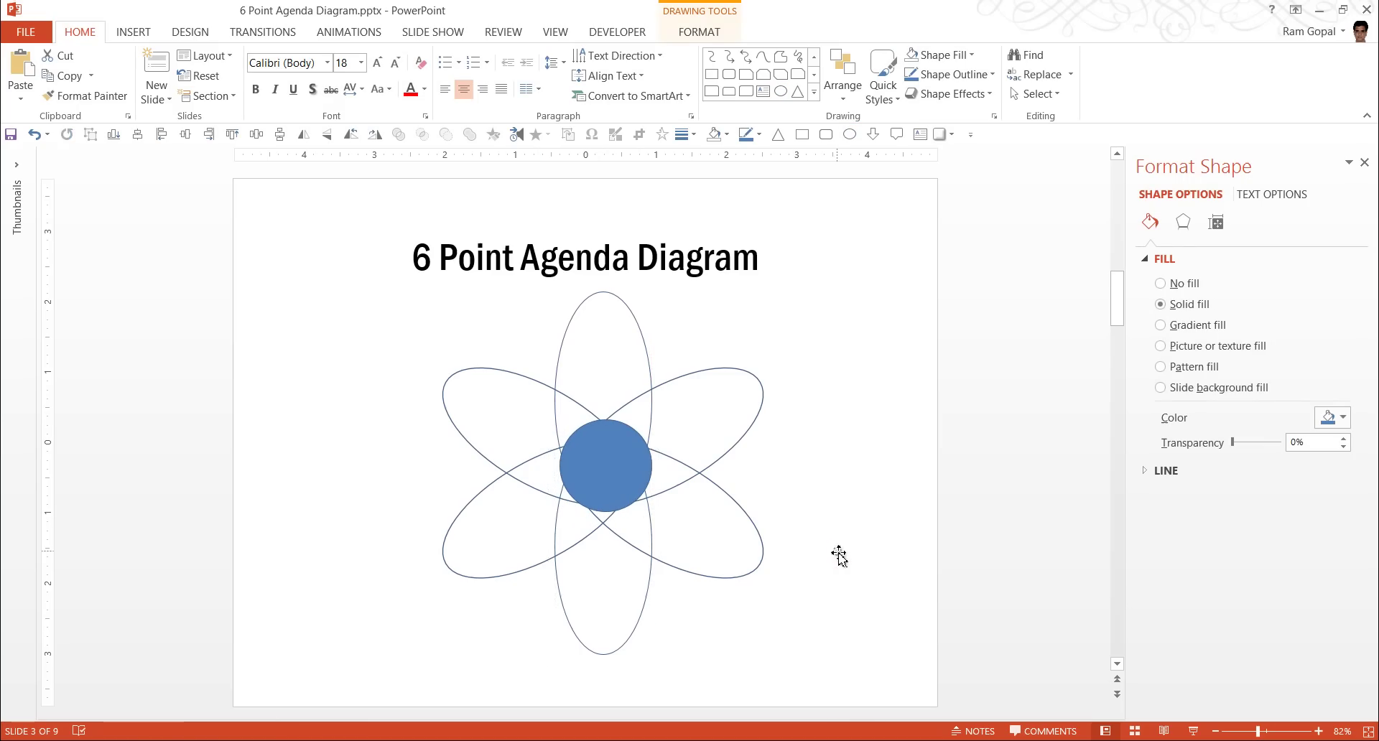
left_click(838, 553)
left_click(619, 469)
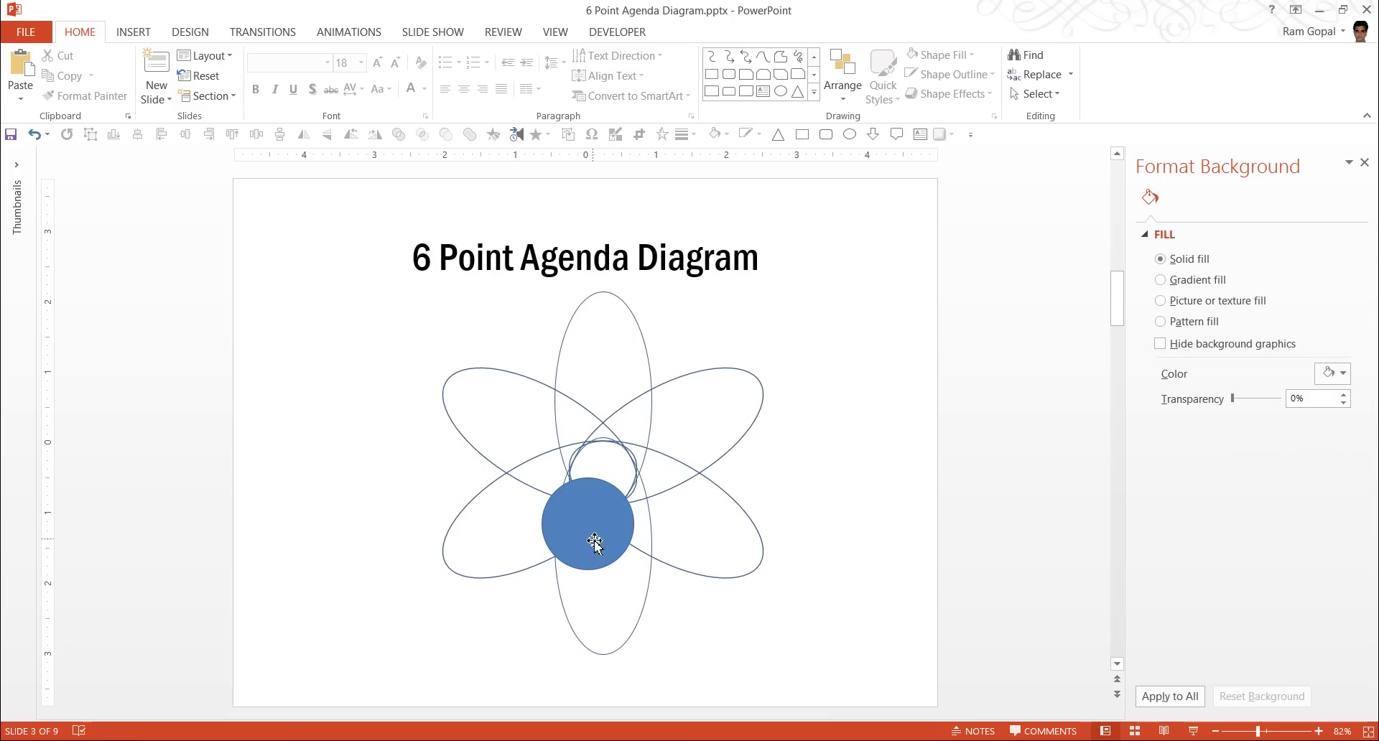
left_click(594, 540)
left_click_drag(595, 540, 621, 472)
left_click(910, 558)
Step: Group the vertical and both diagonal ellipses with Ctrl+G
left_click(632, 326)
left_click(712, 375, "shift")
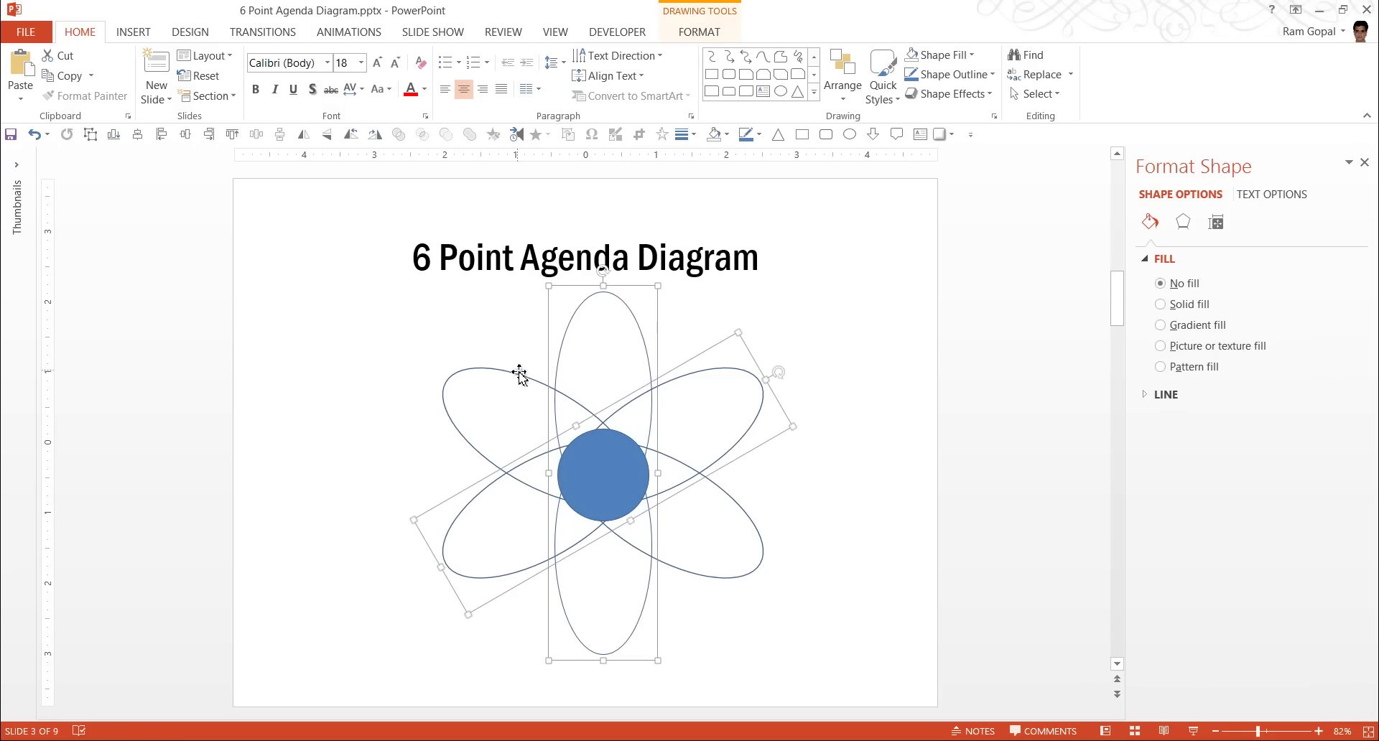
left_click(513, 375, "shift")
key("ctrl+g")
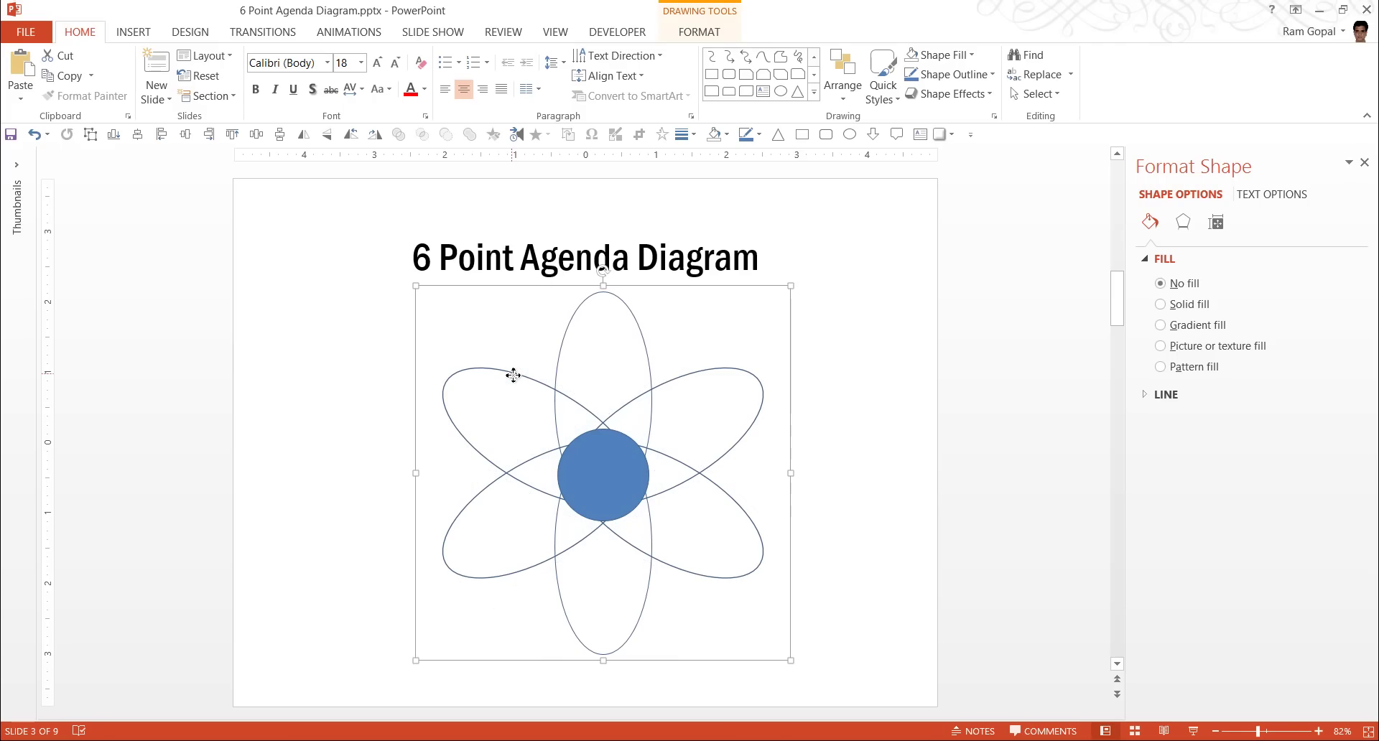
Step: Align the blue circle to the ellipse group with Align Center and Align Middle
left_click(607, 470)
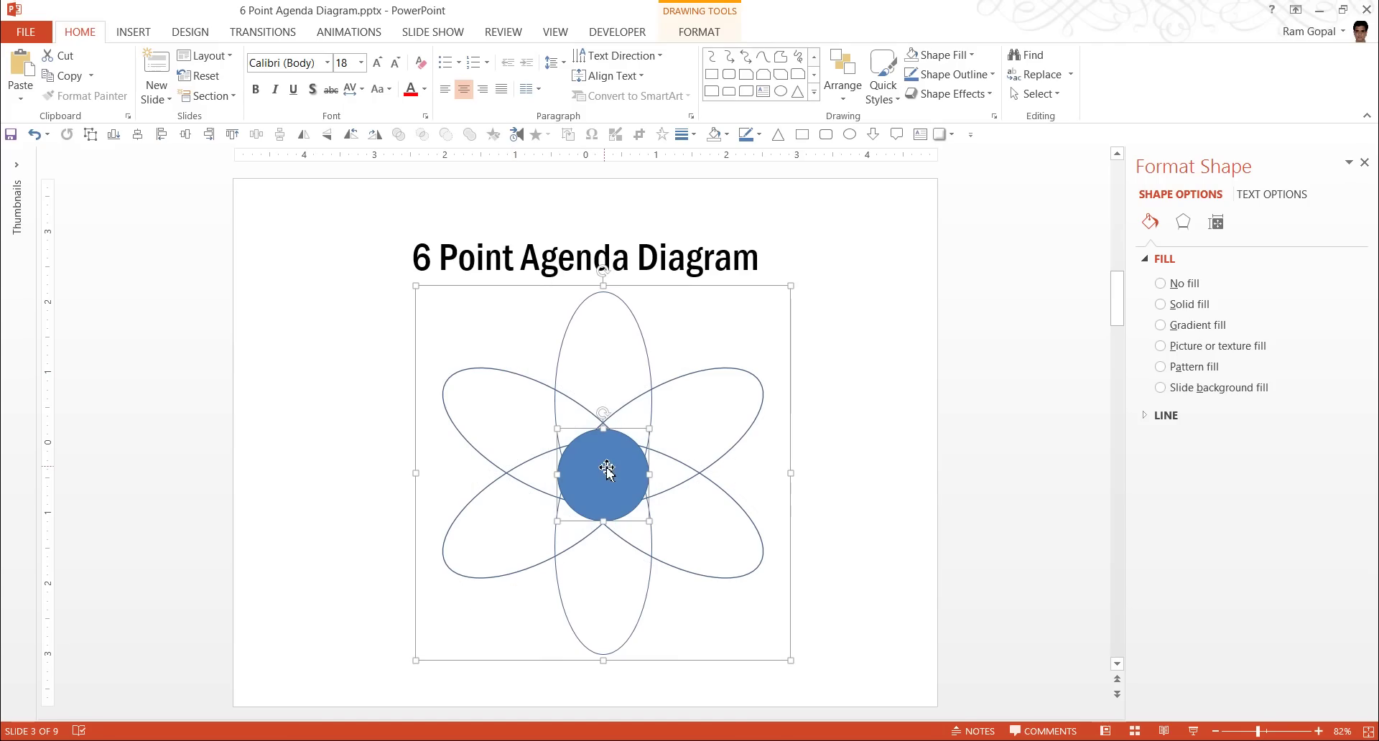
left_click(843, 79)
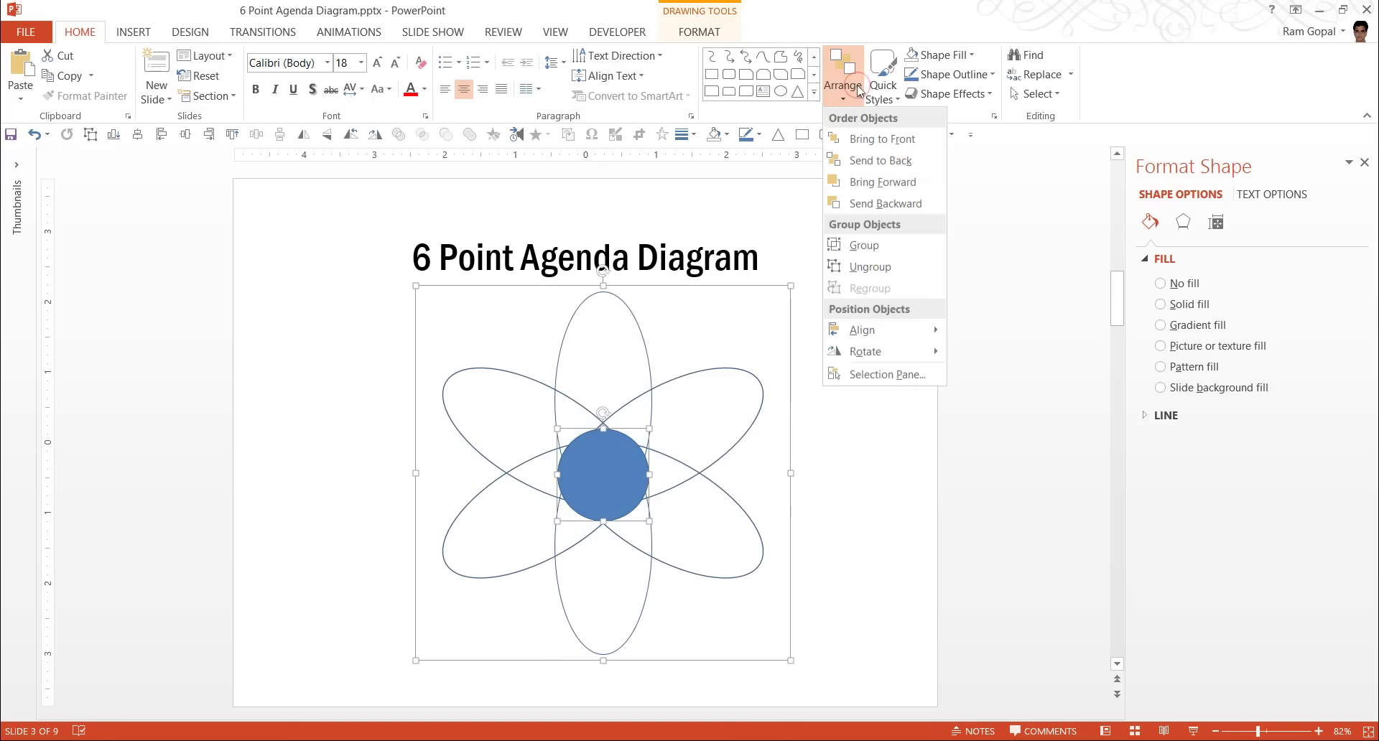
mouse_move(880, 327)
left_click(1009, 354)
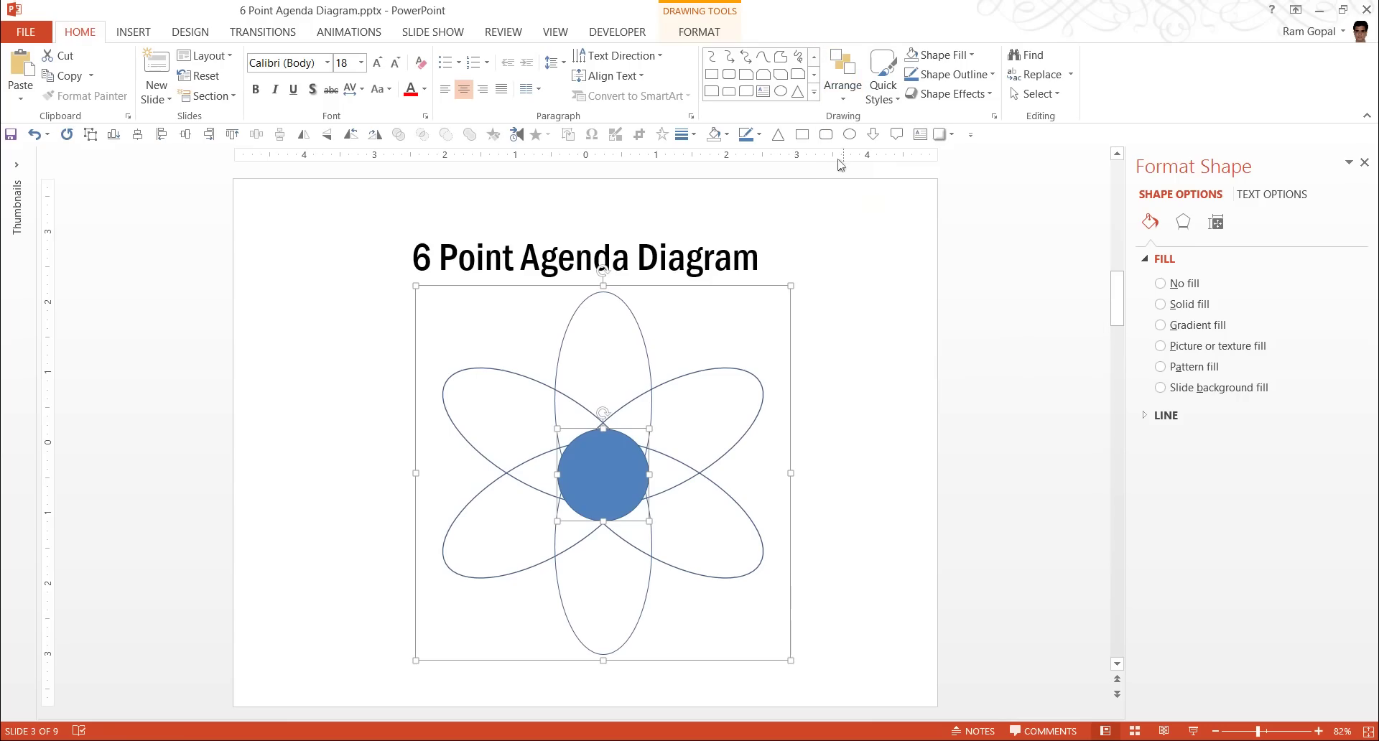
left_click(843, 80)
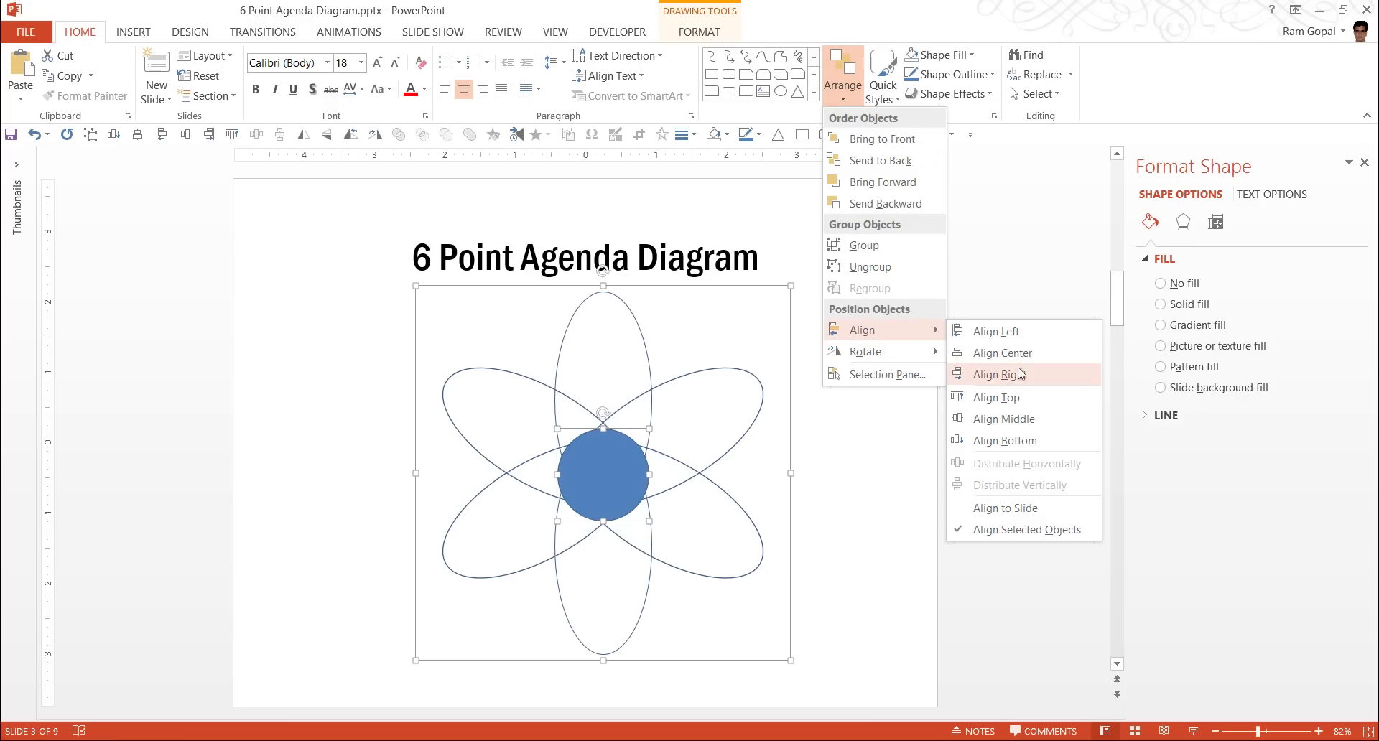
left_click(1006, 419)
left_click(992, 440)
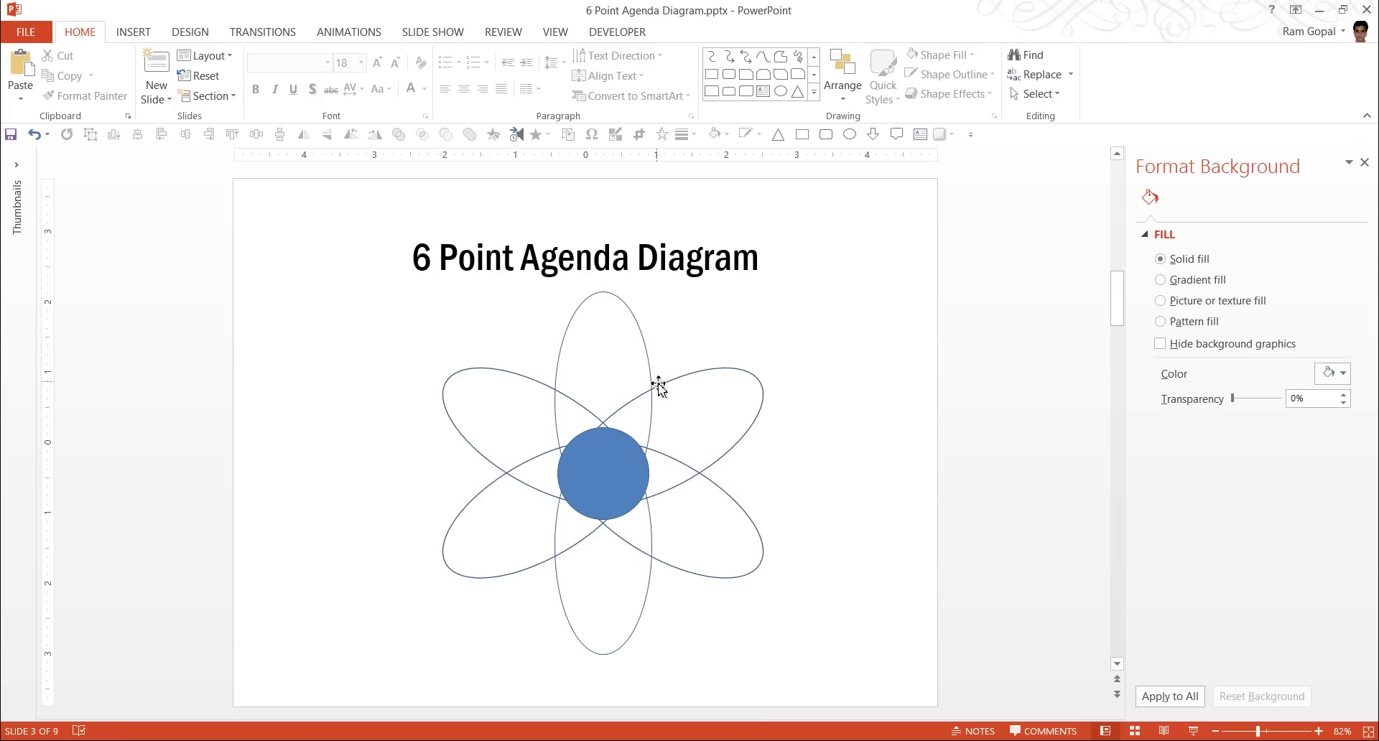
left_click(638, 331)
Step: Ungroup the ellipse group back into its three separate oval pairs
right_click(621, 301)
left_click(562, 338)
left_click(563, 336)
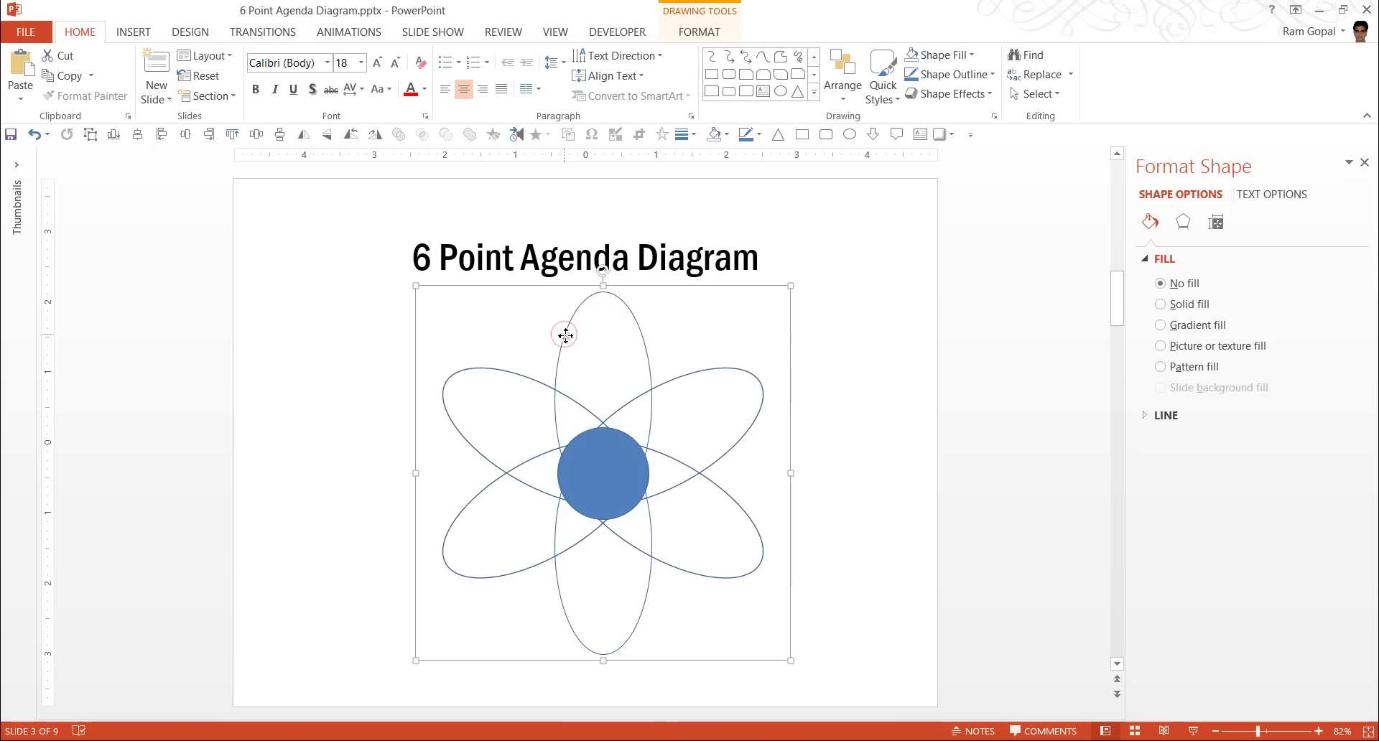
right_click(564, 334)
mouse_move(650, 433)
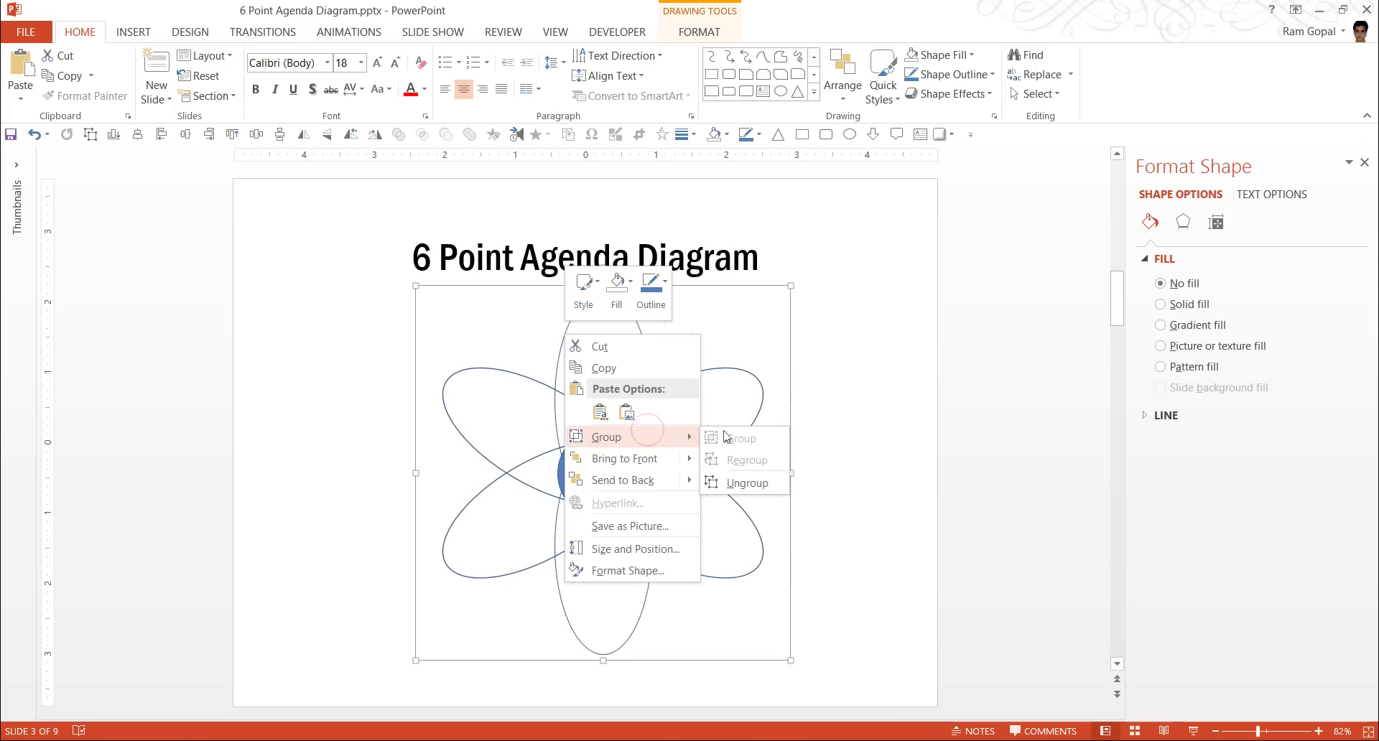
left_click(763, 480)
right_click(751, 379)
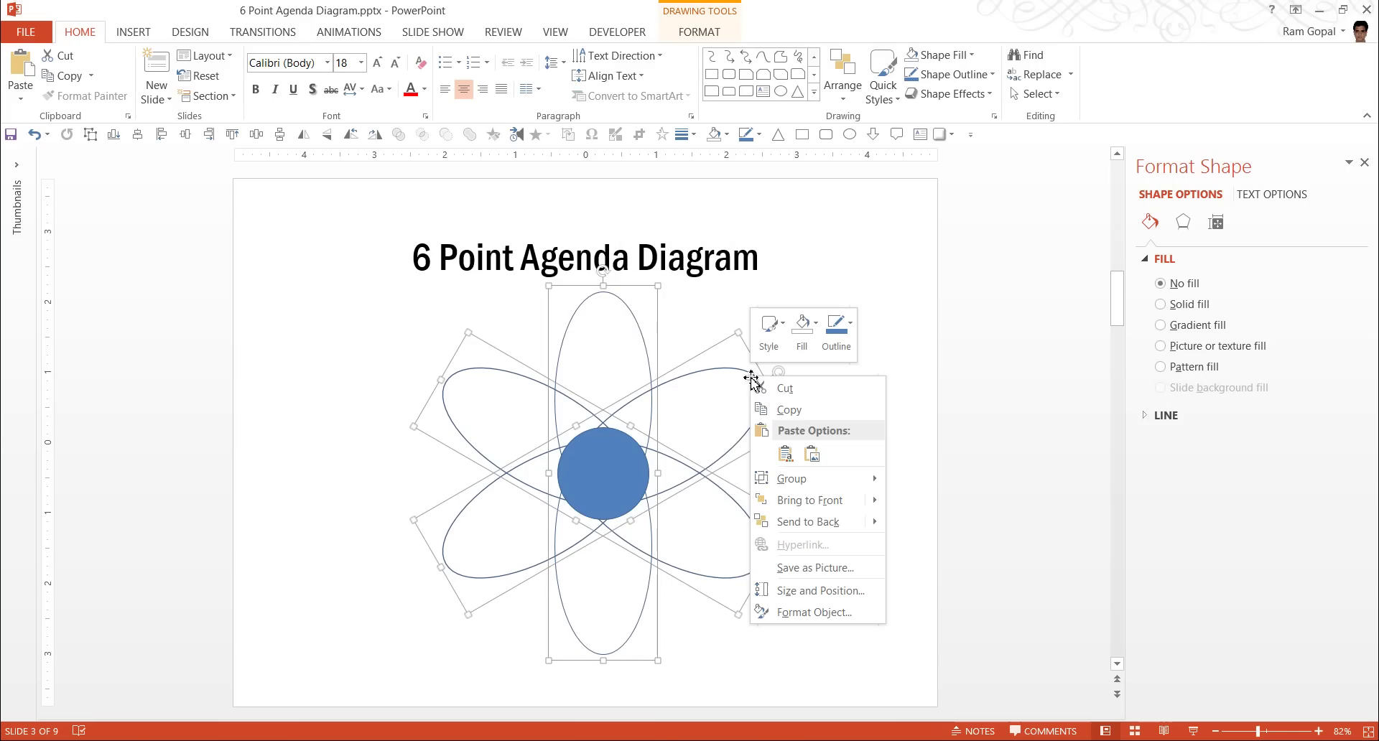
mouse_move(790, 478)
left_click(923, 508)
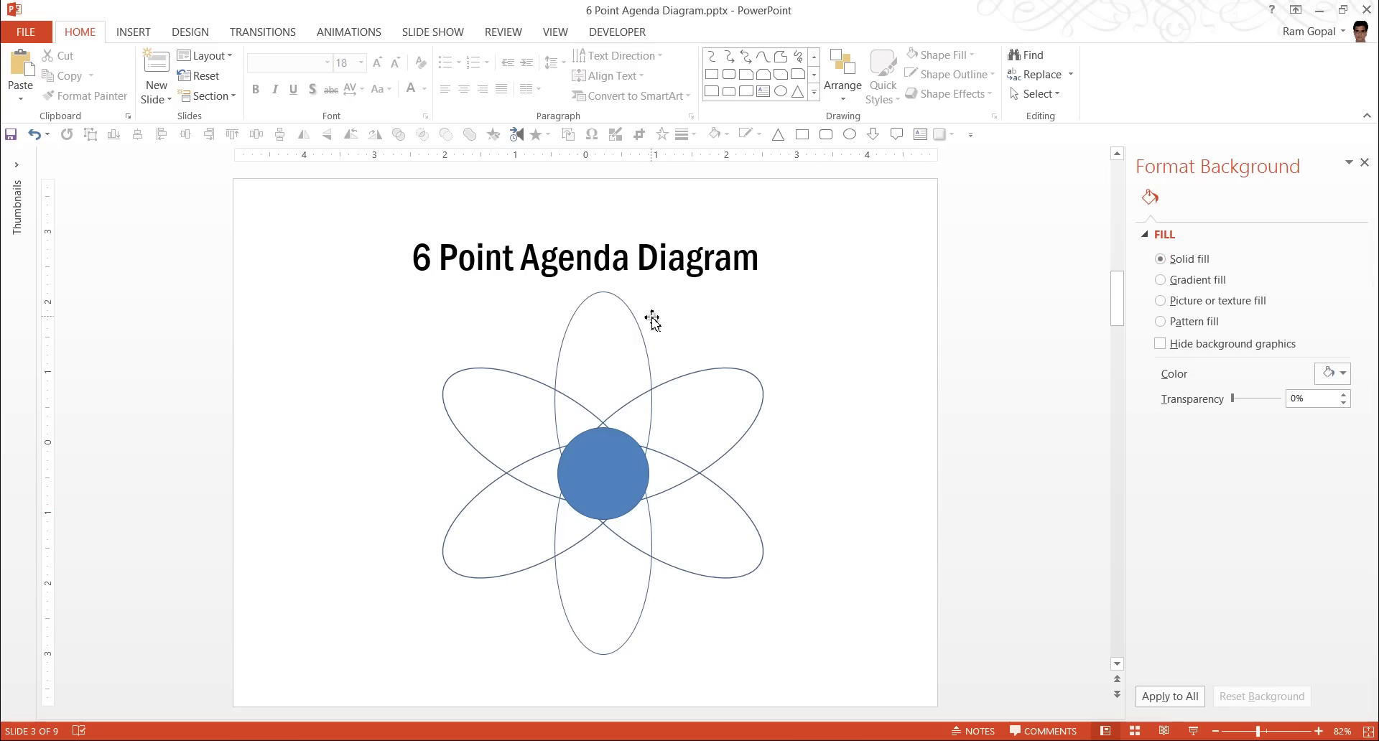
Step: Fill the top petal orange and the upper-right petal teal, both at 15% transparency
left_click(636, 321)
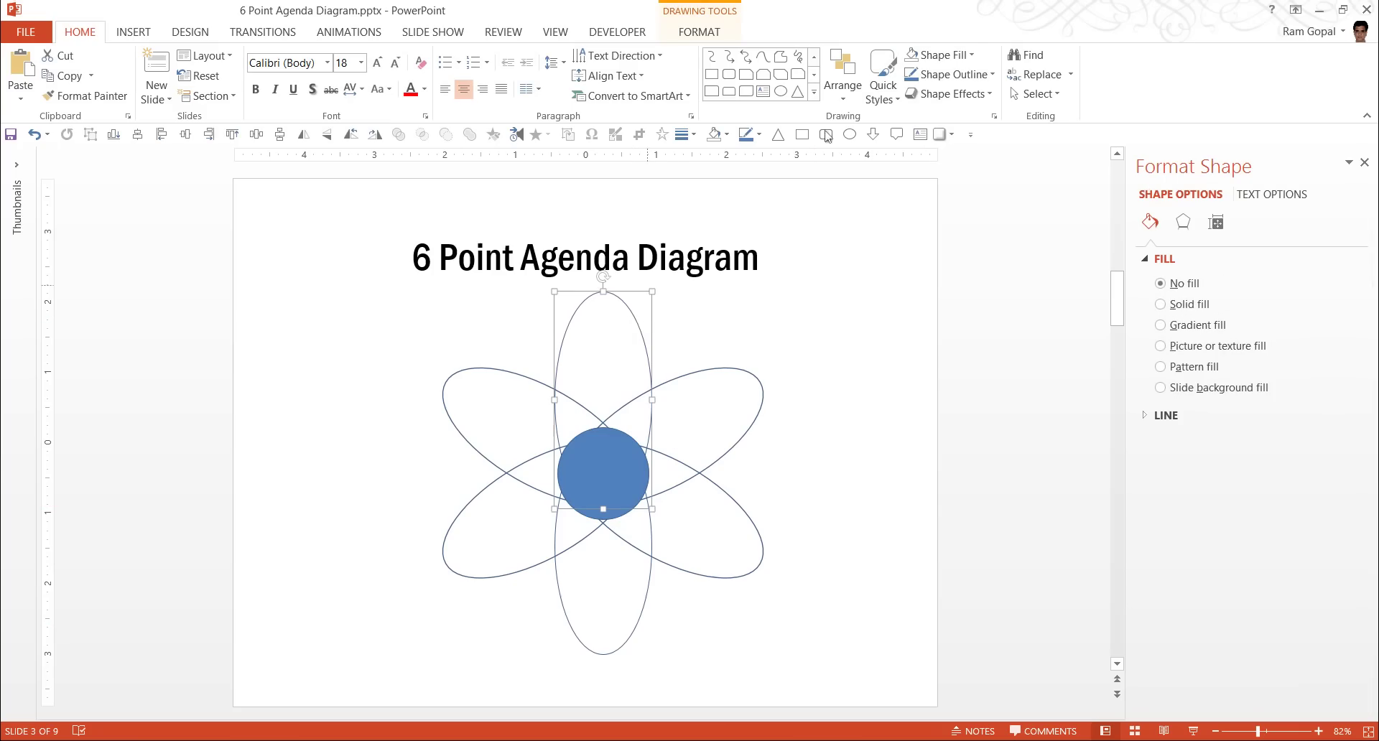
left_click(971, 55)
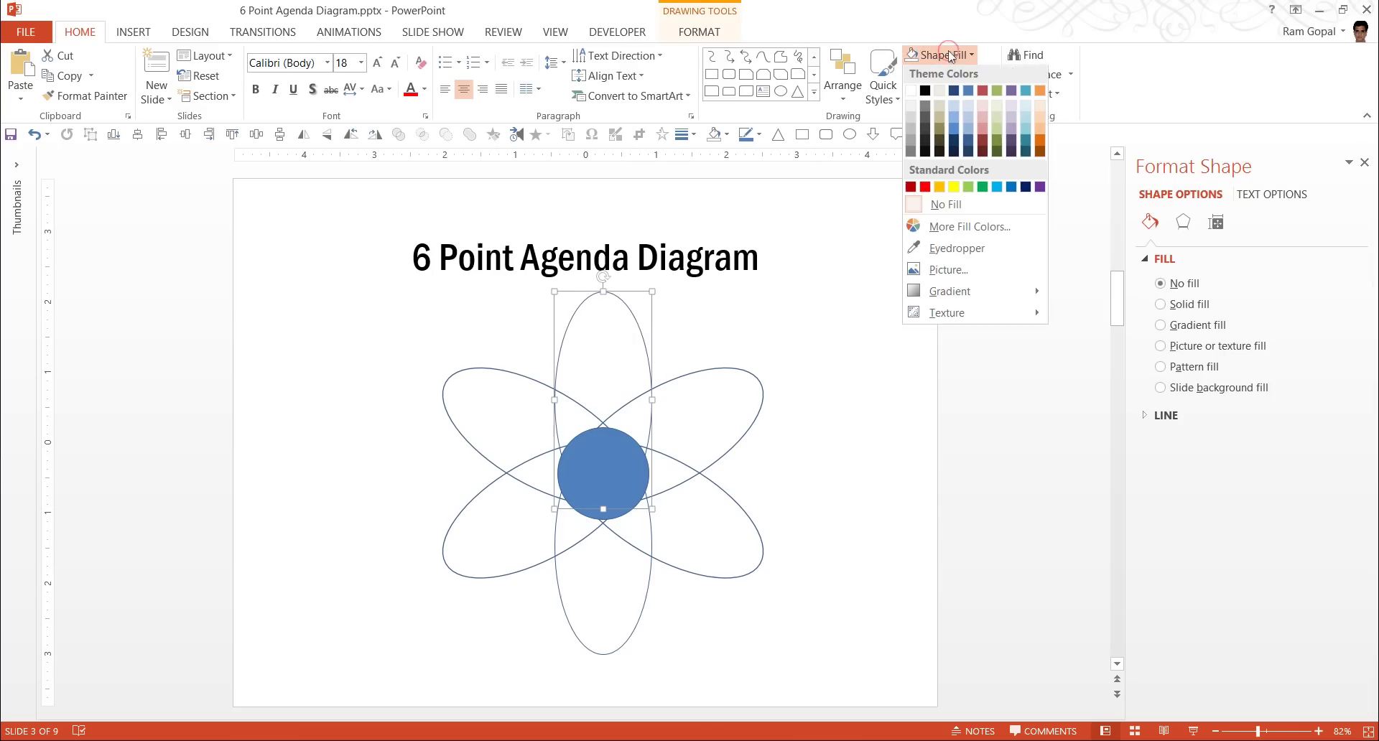
left_click(1040, 141)
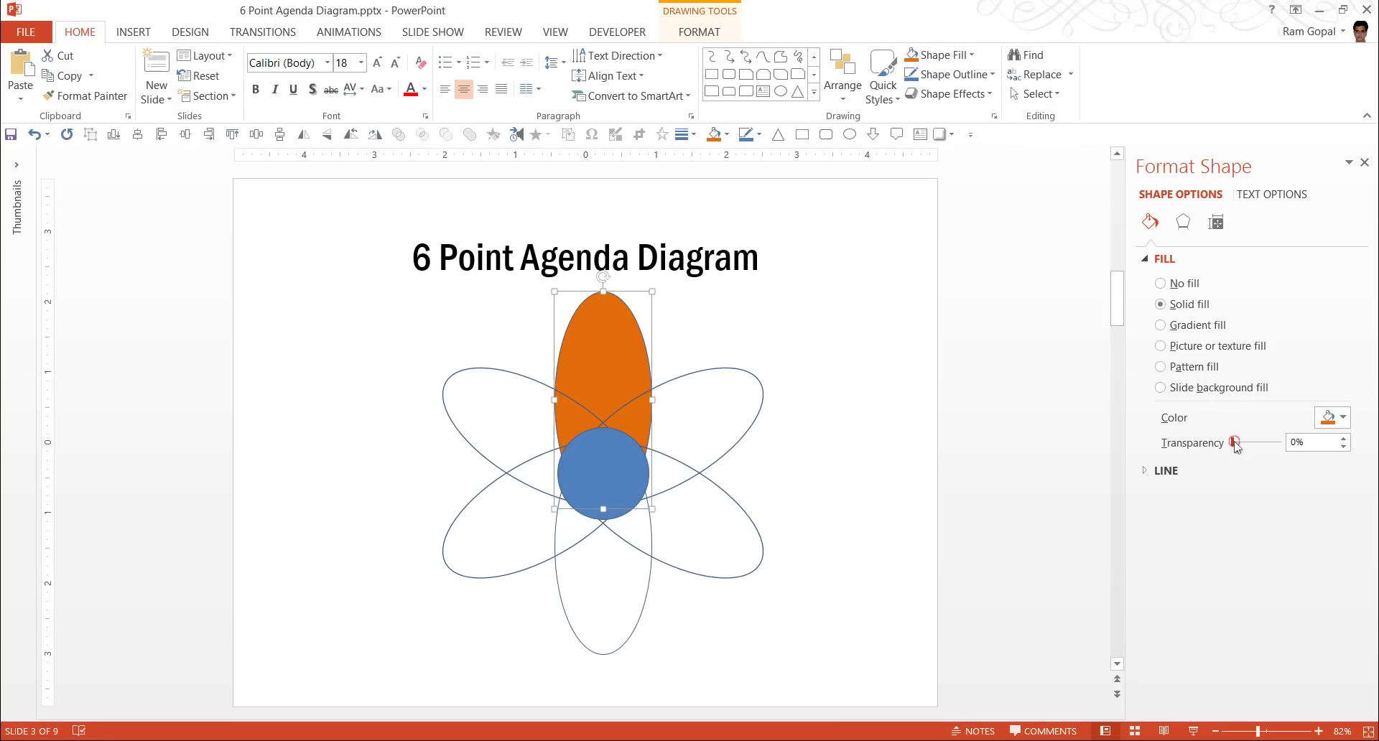
left_click(1319, 443)
type("15")
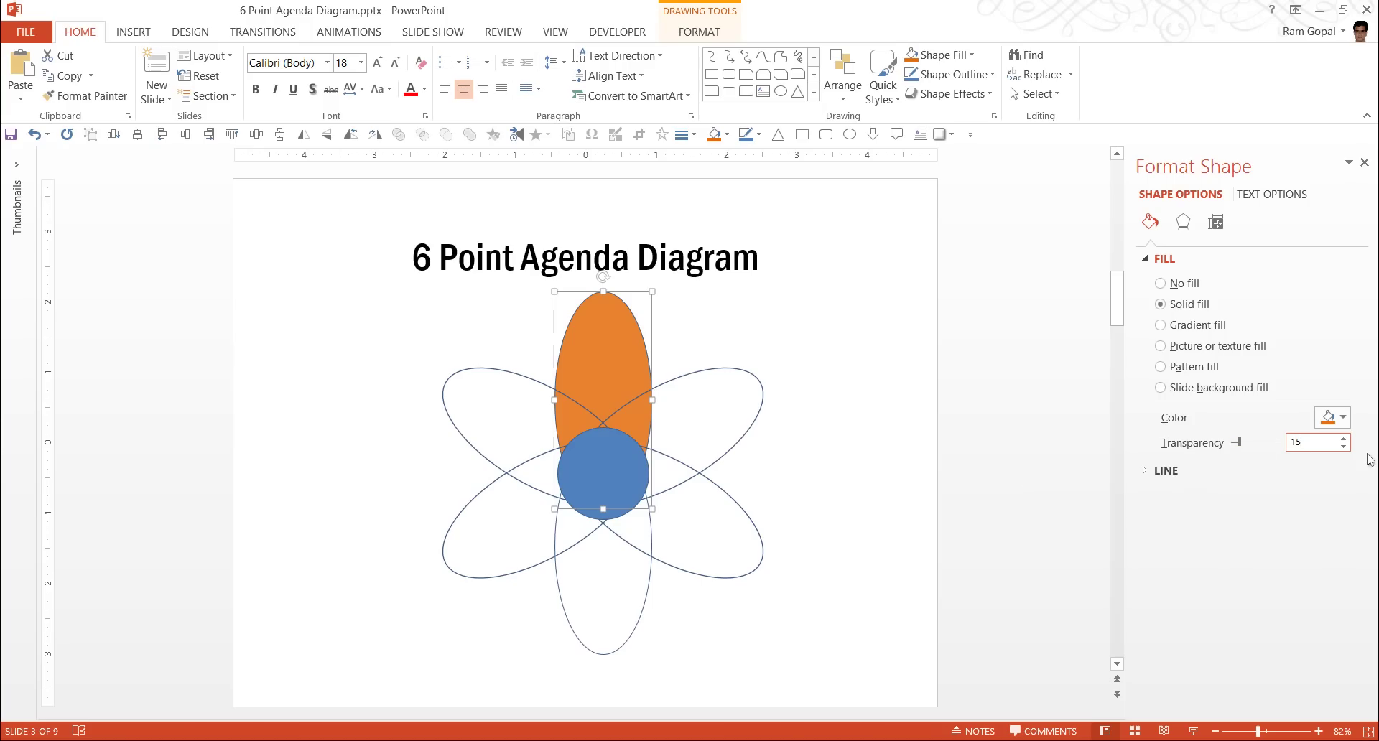
left_click(979, 444)
left_click(705, 377)
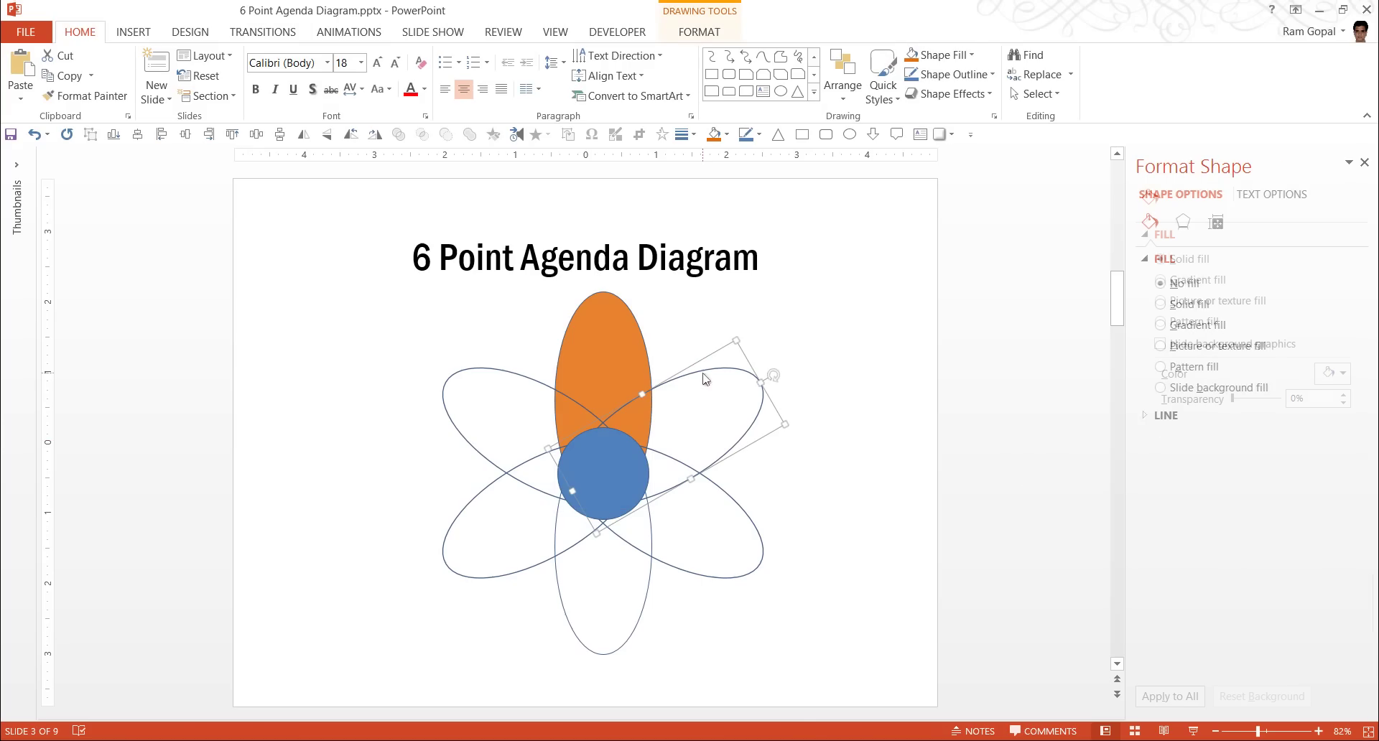
left_click(941, 55)
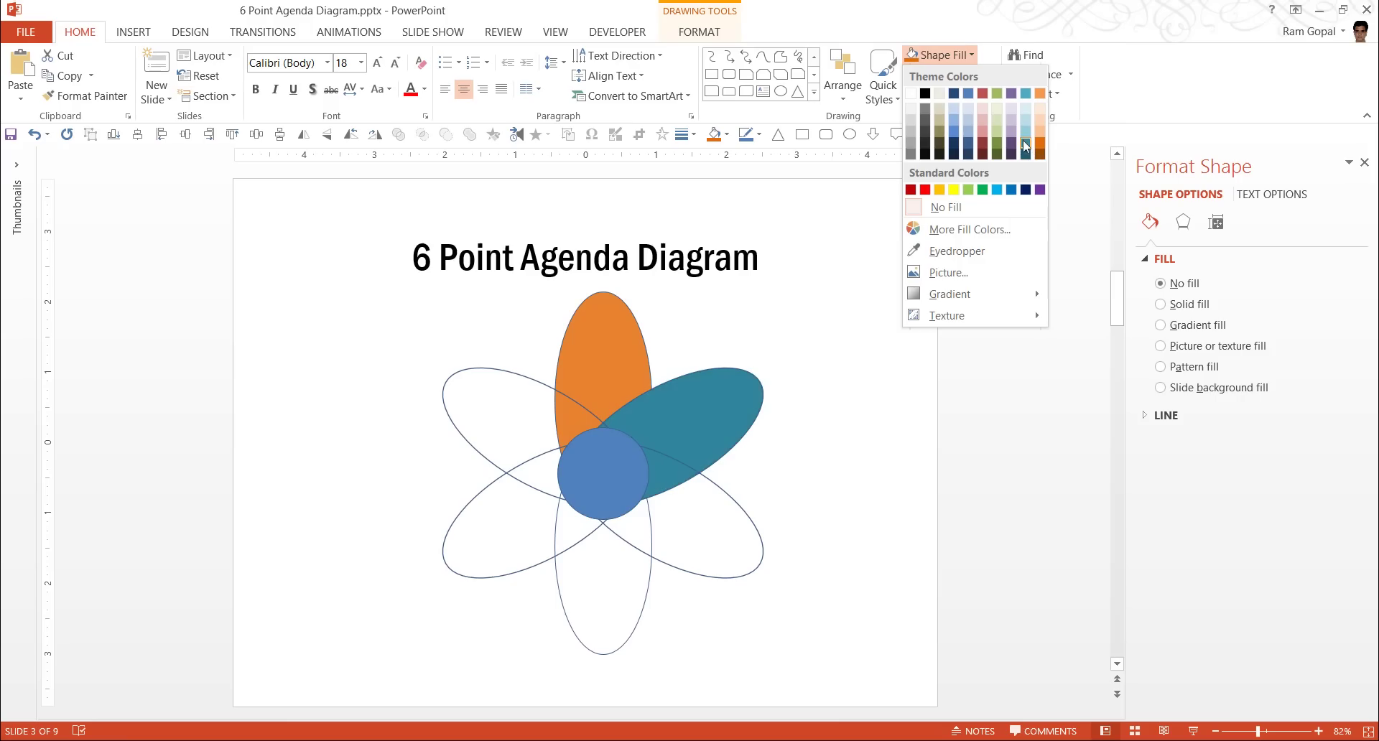
left_click(1025, 144)
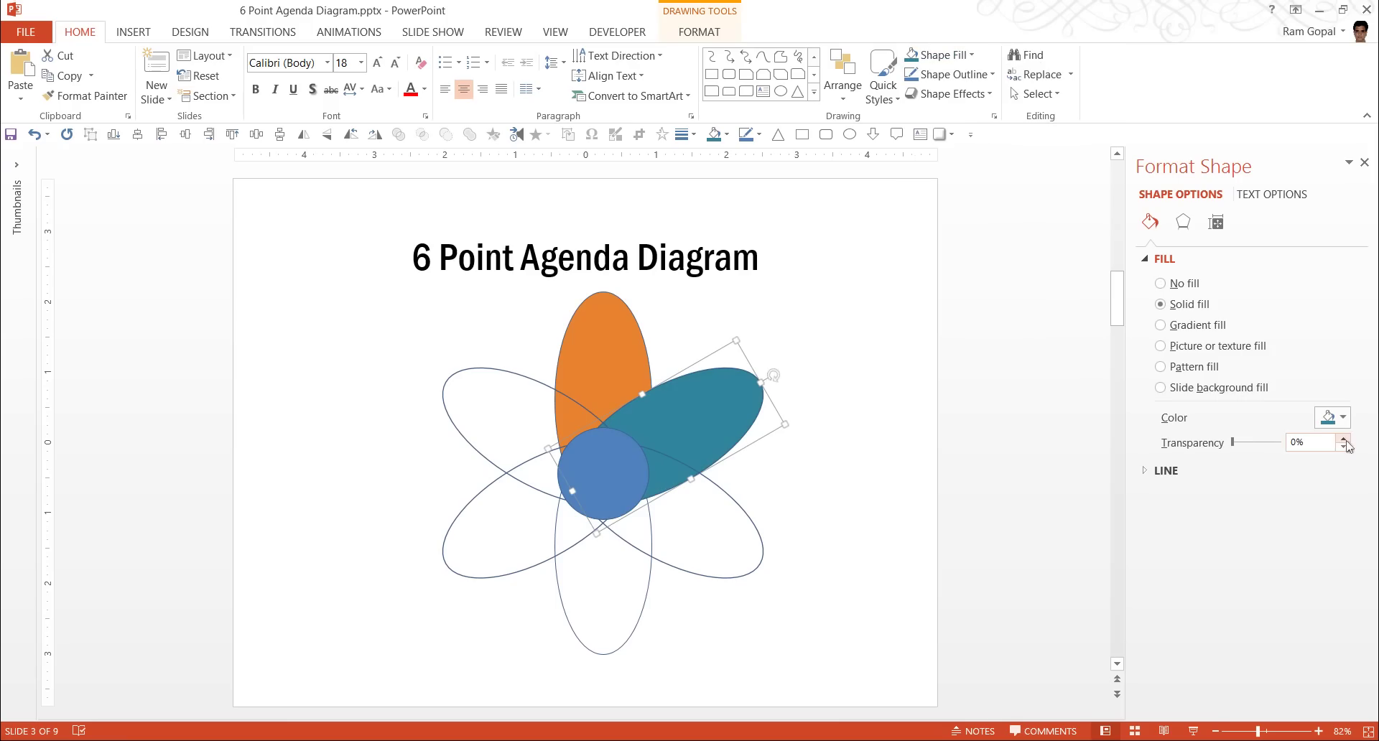
double_click(1308, 442)
key("Return")
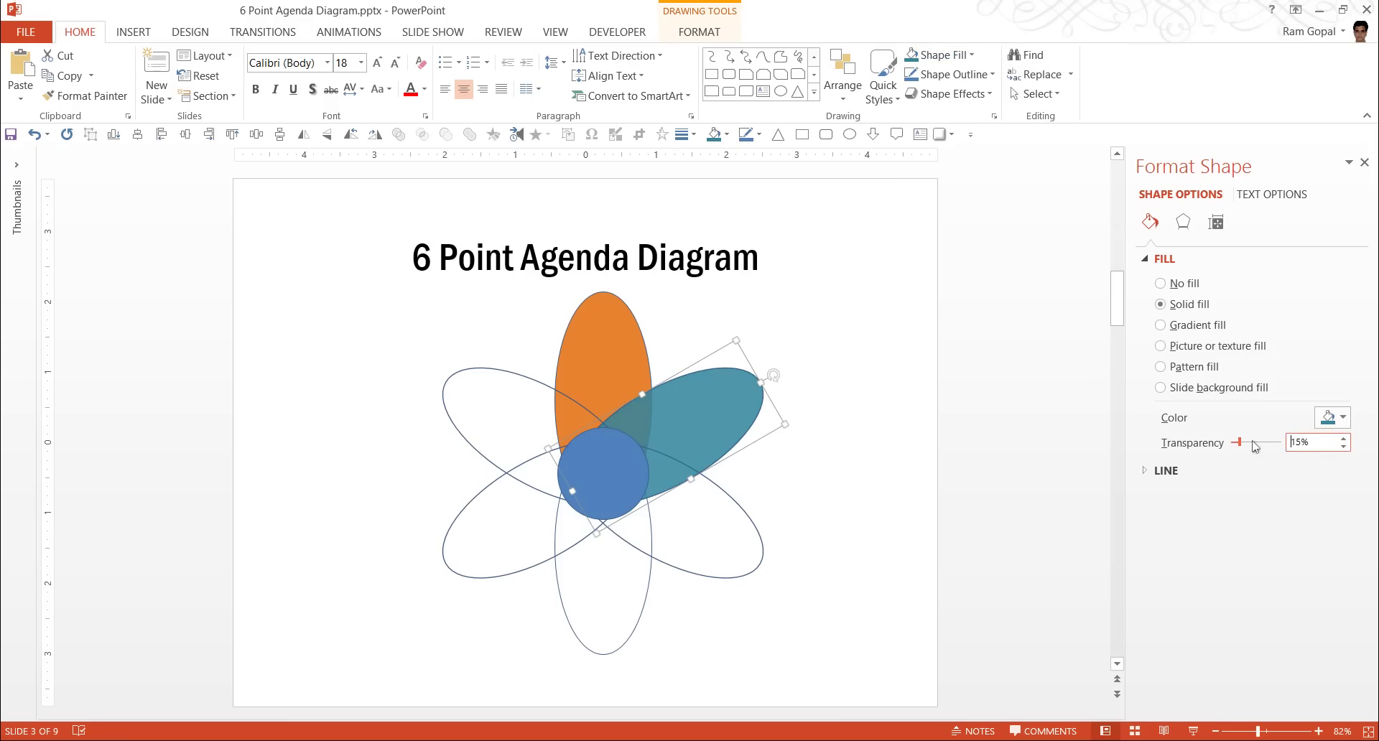
Step: Fill the lower-right petal blue and the bottom petal olive green, both at 15% transparency
left_click(732, 503)
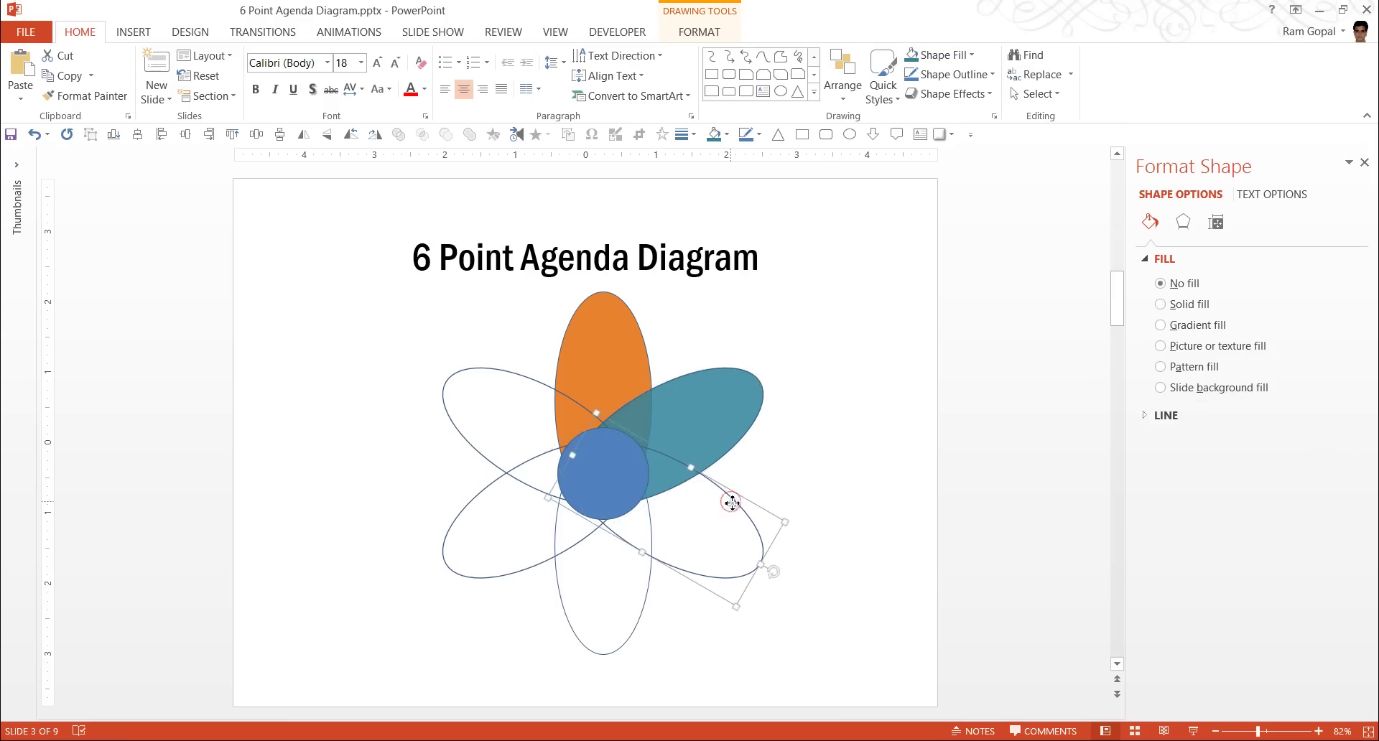
left_click(941, 55)
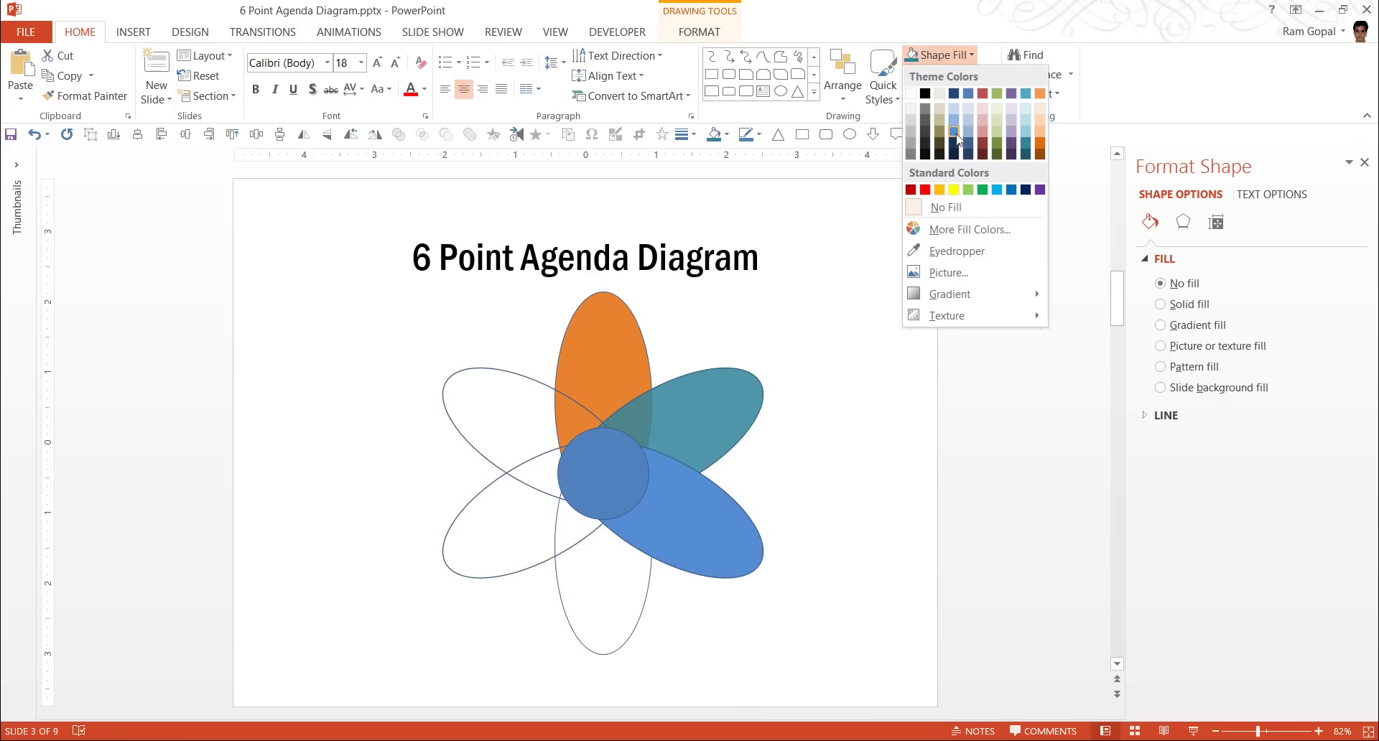
left_click(954, 128)
left_click(1321, 442)
type("15")
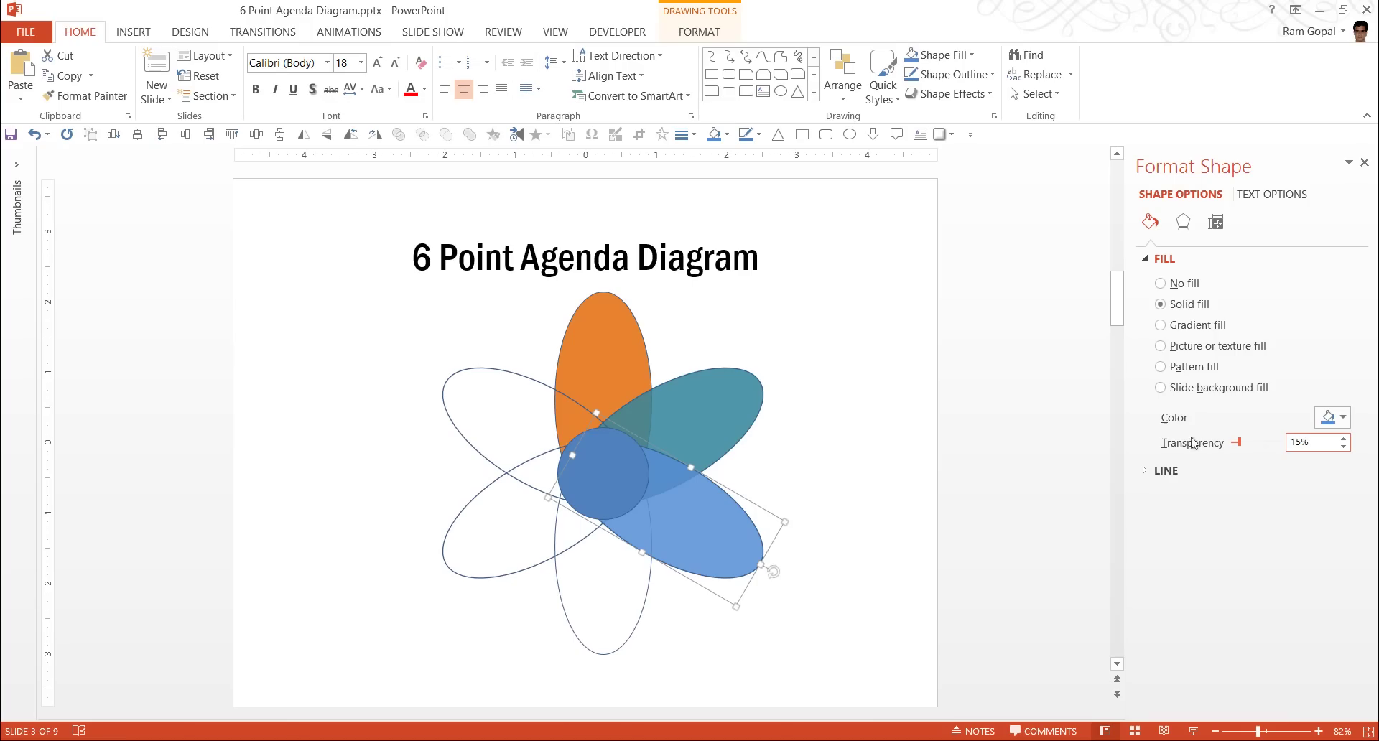
left_click(651, 596)
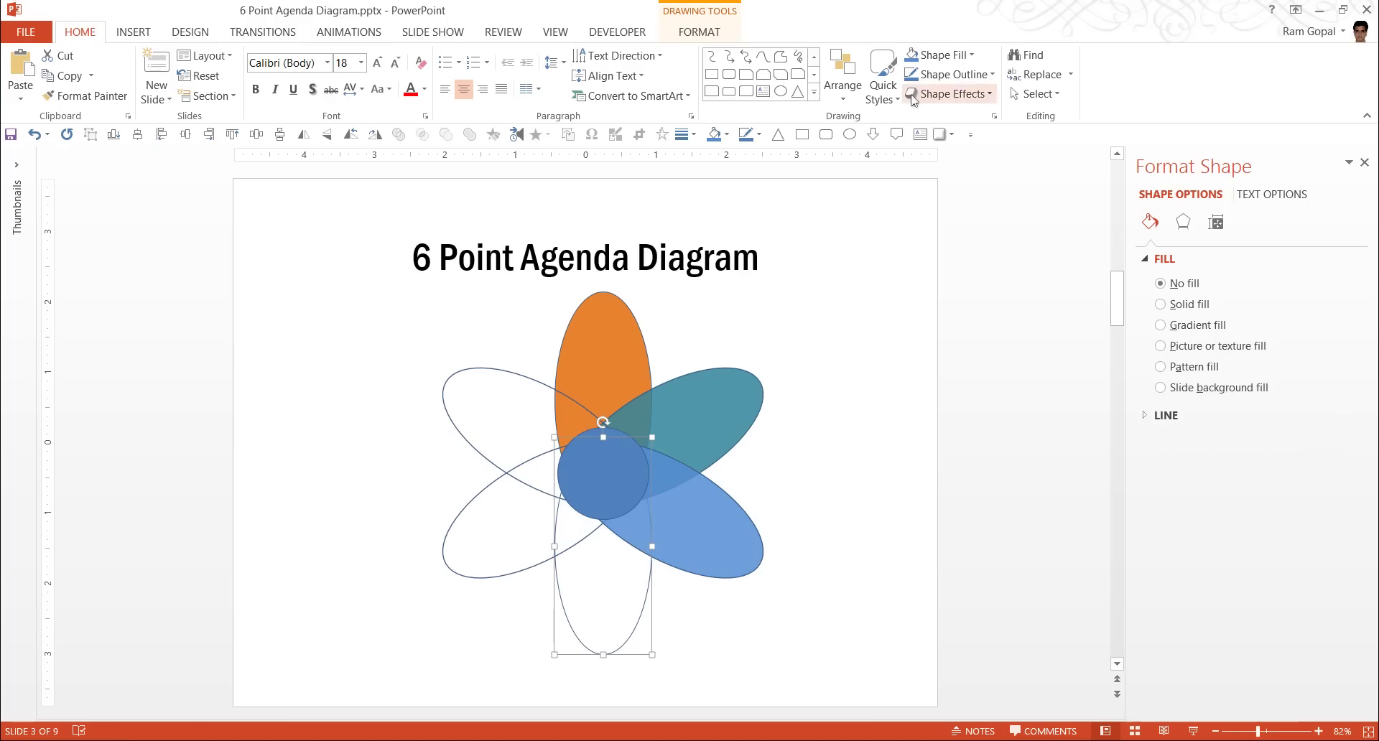
left_click(941, 55)
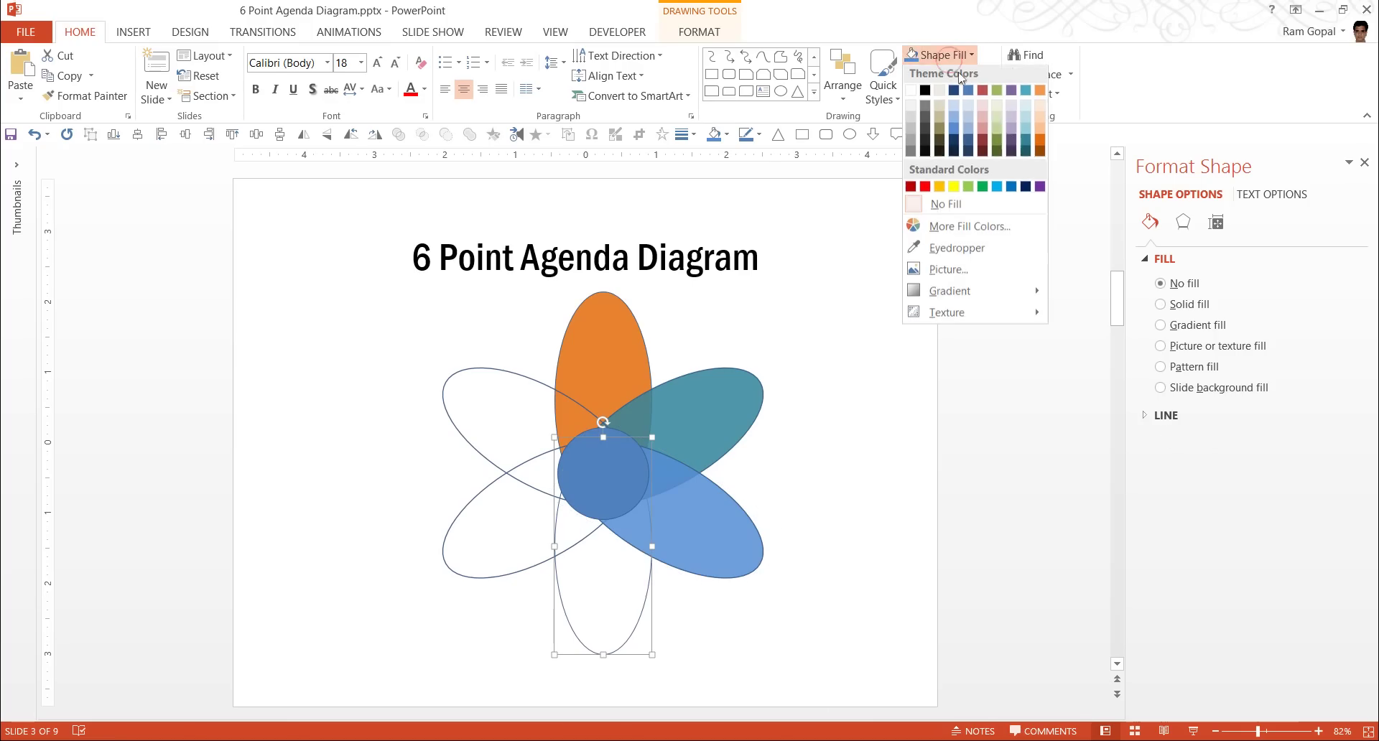
left_click(997, 149)
double_click(1293, 442)
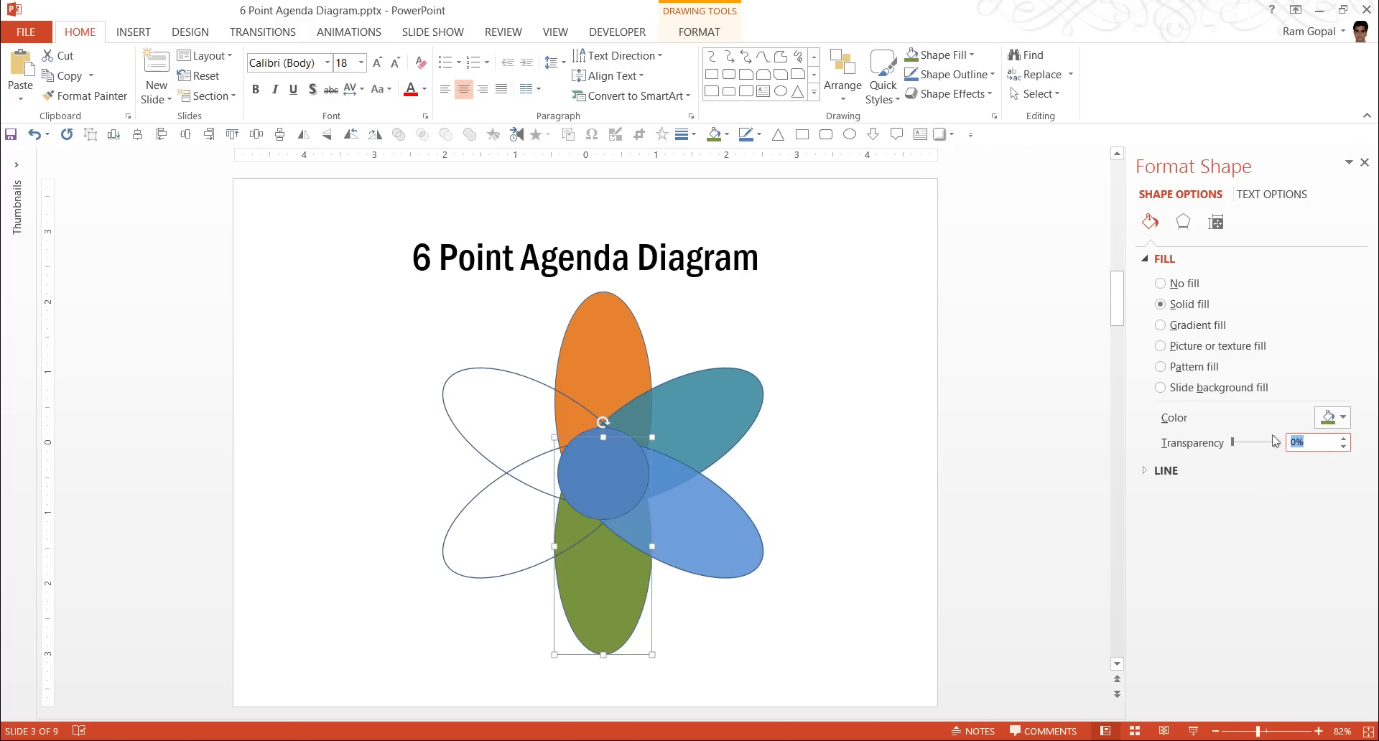
type("15")
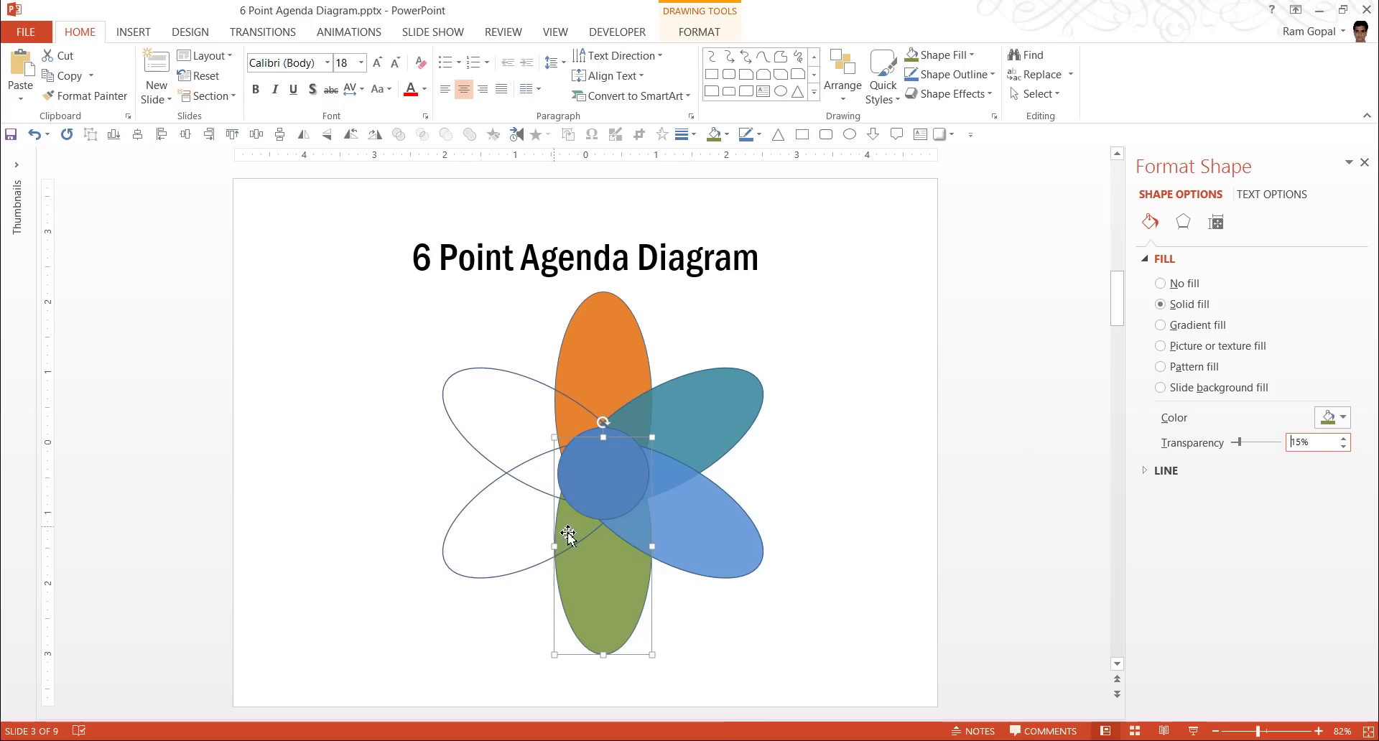
Step: Fill the lower-left petal dark purple at 15% transparency
left_click(477, 499)
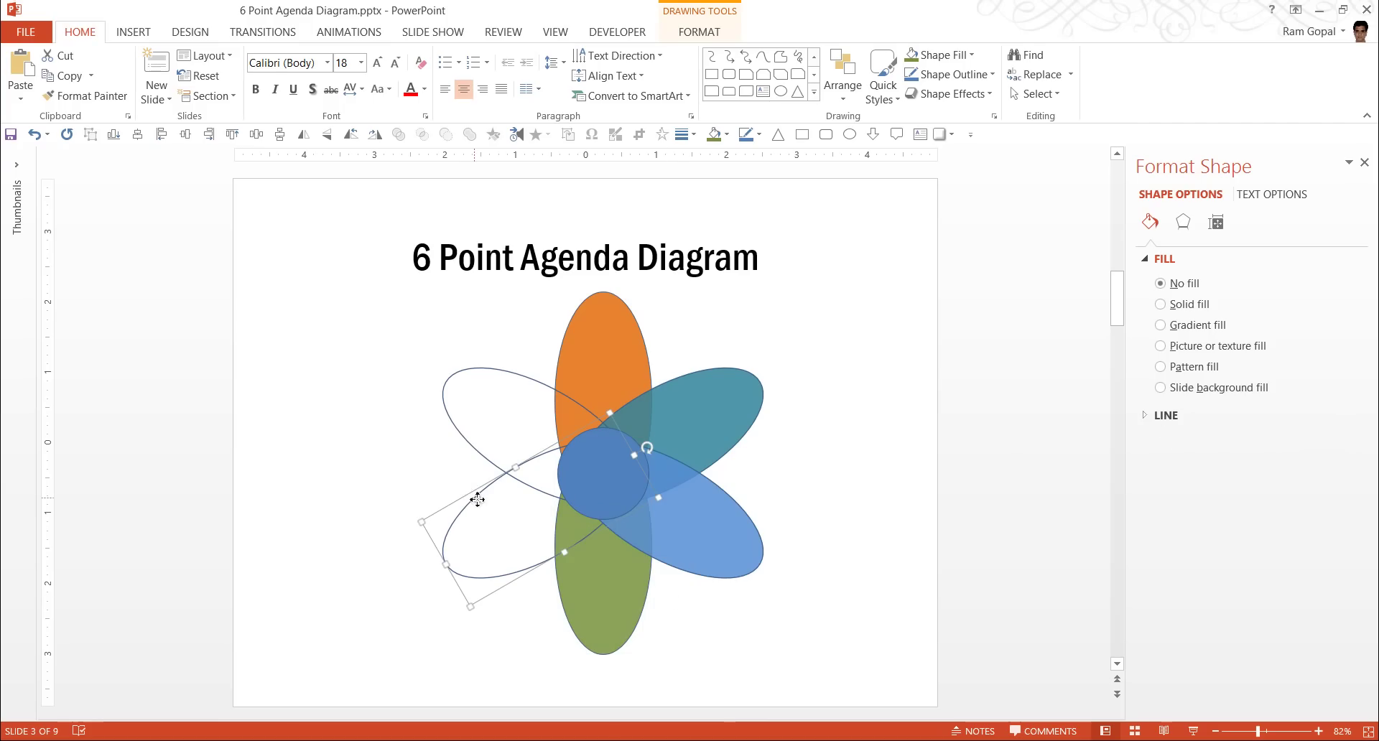
left_click(940, 54)
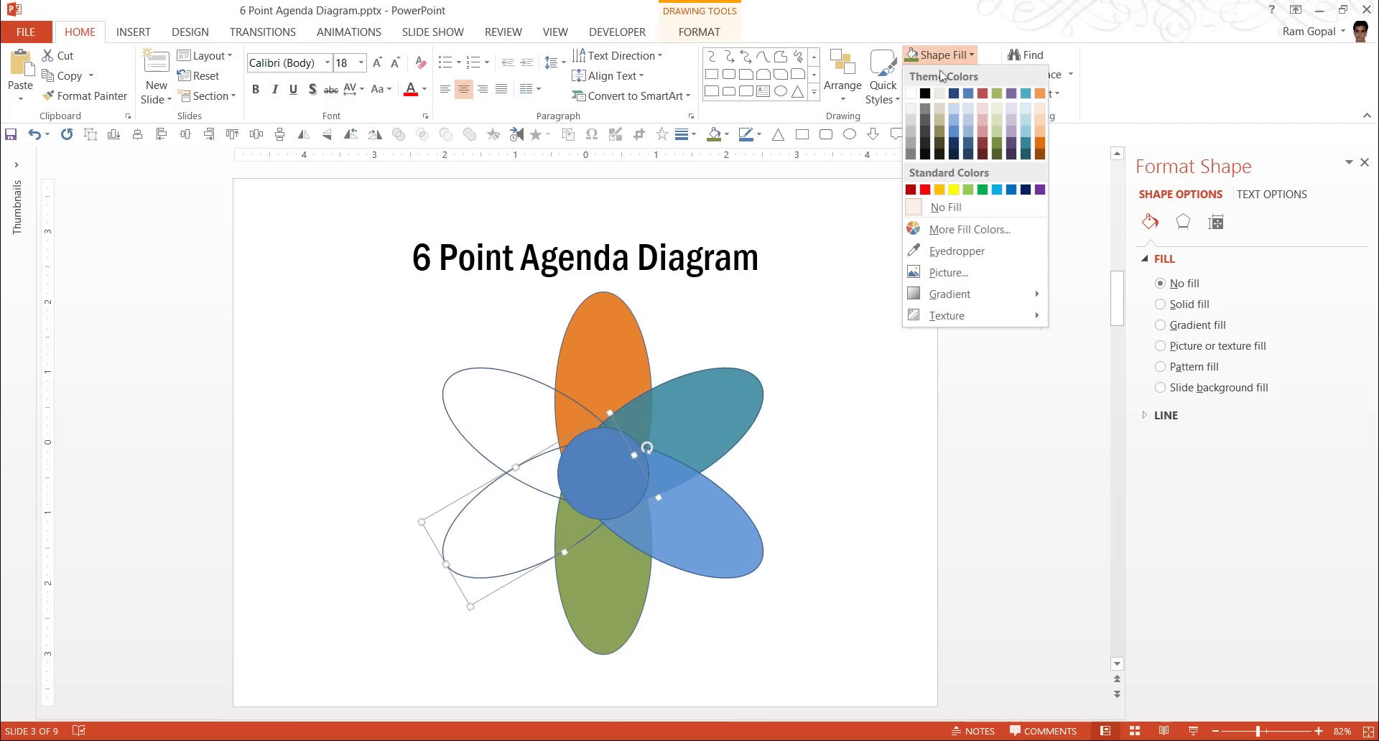
left_click(1012, 146)
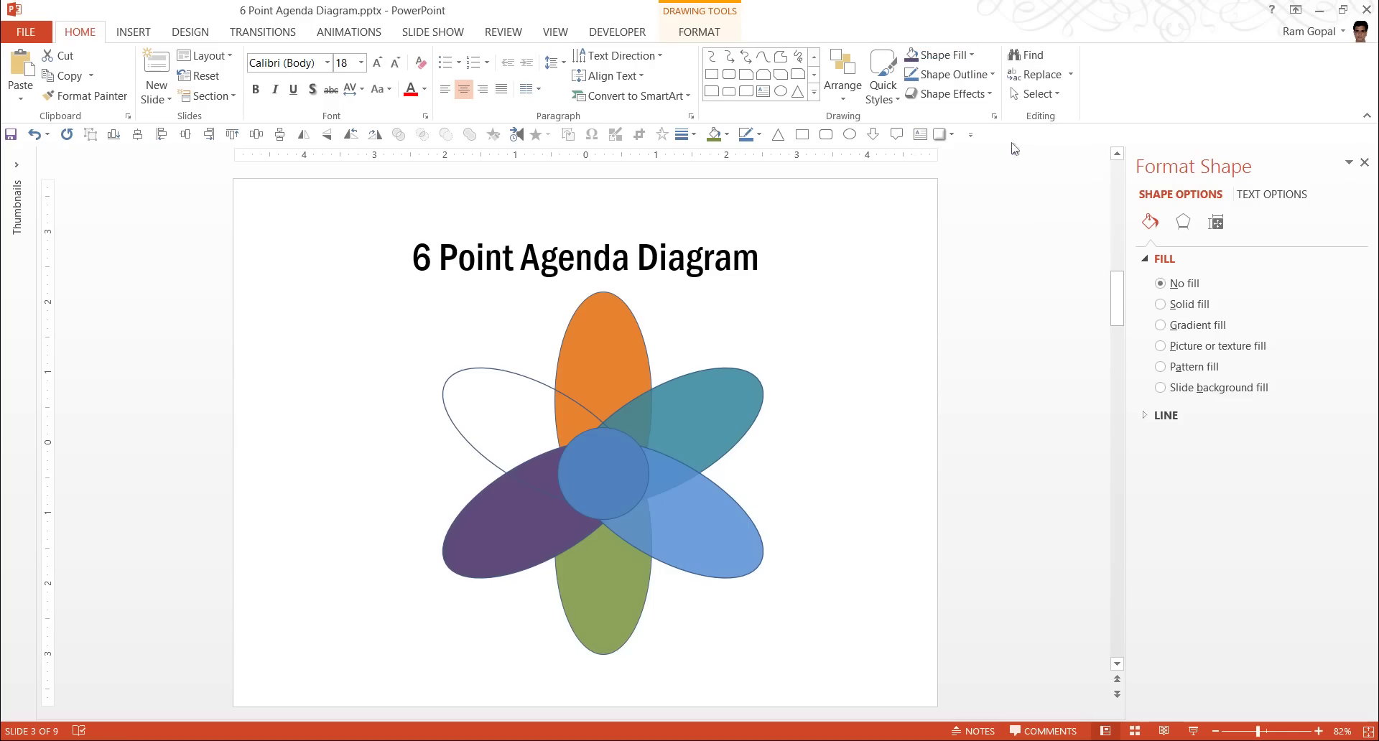
left_click(1309, 442)
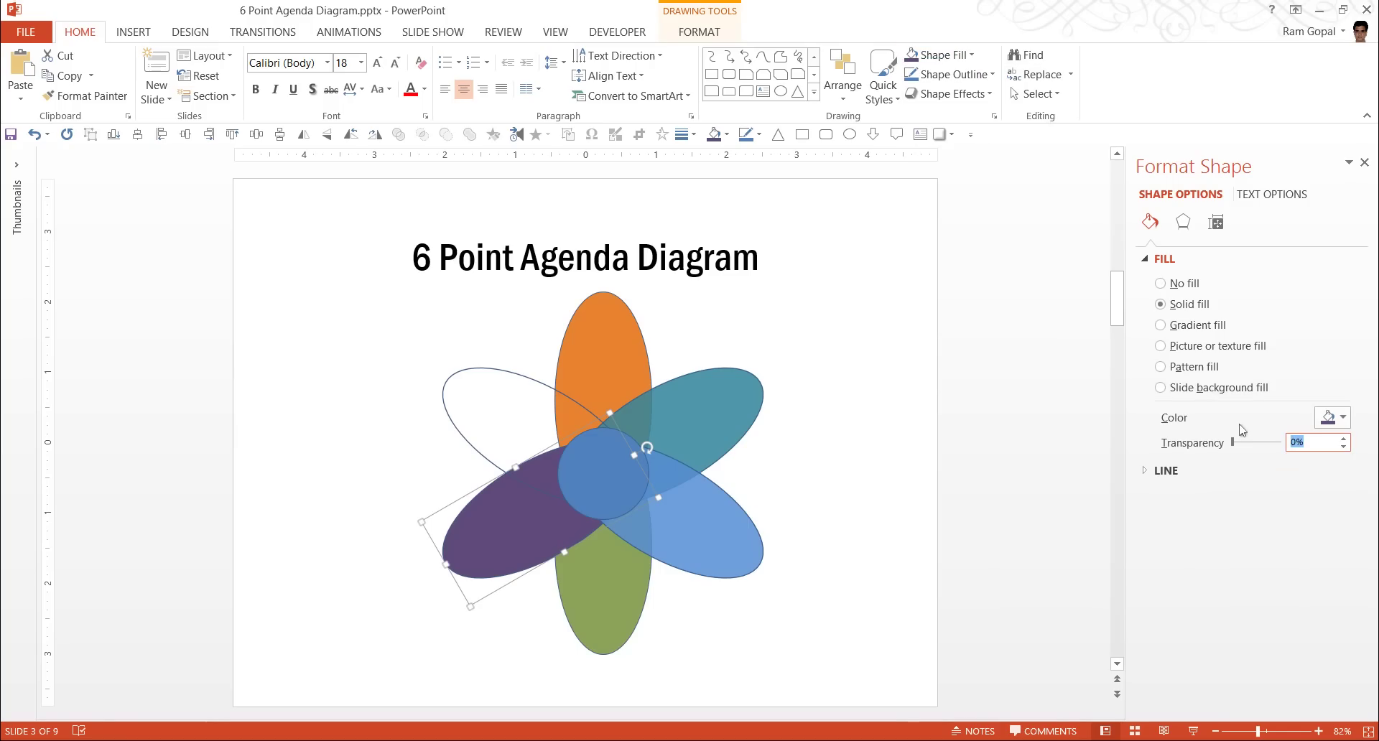
key("Return")
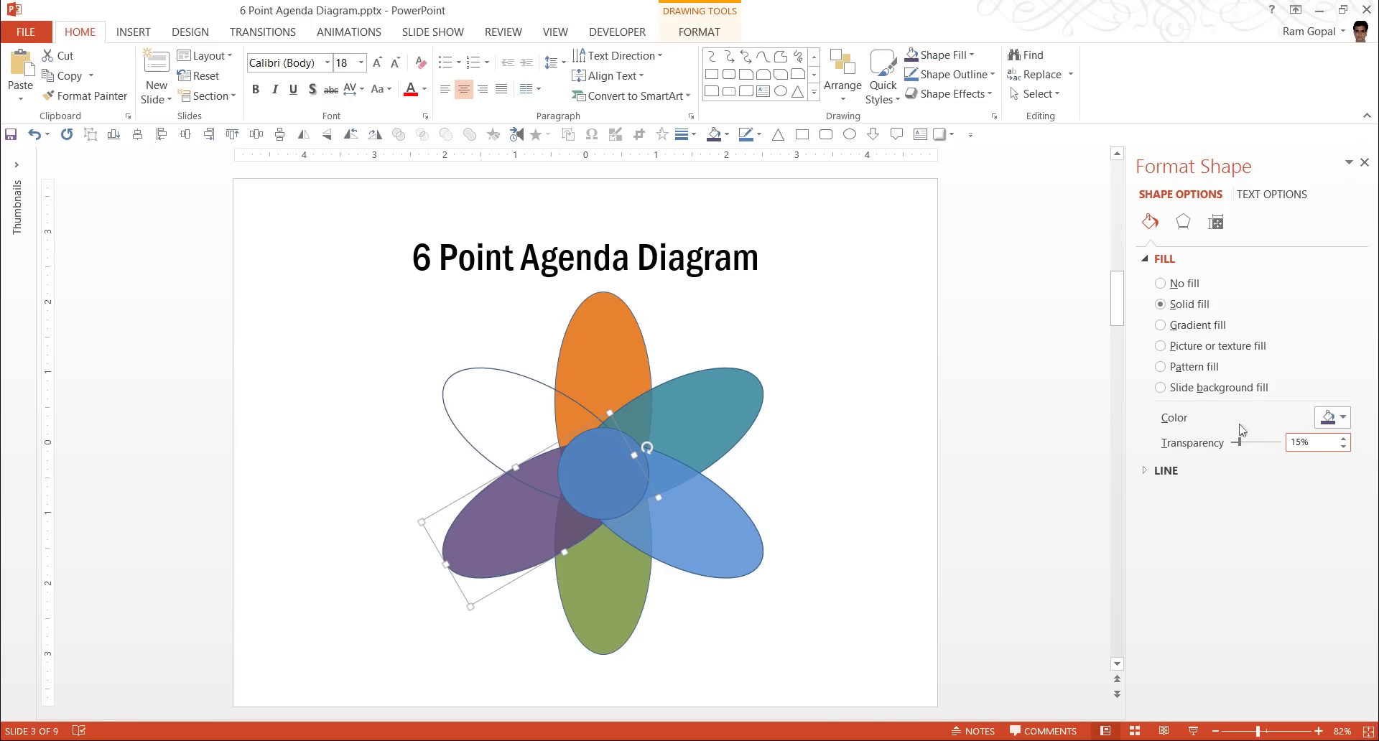
left_click(1023, 497)
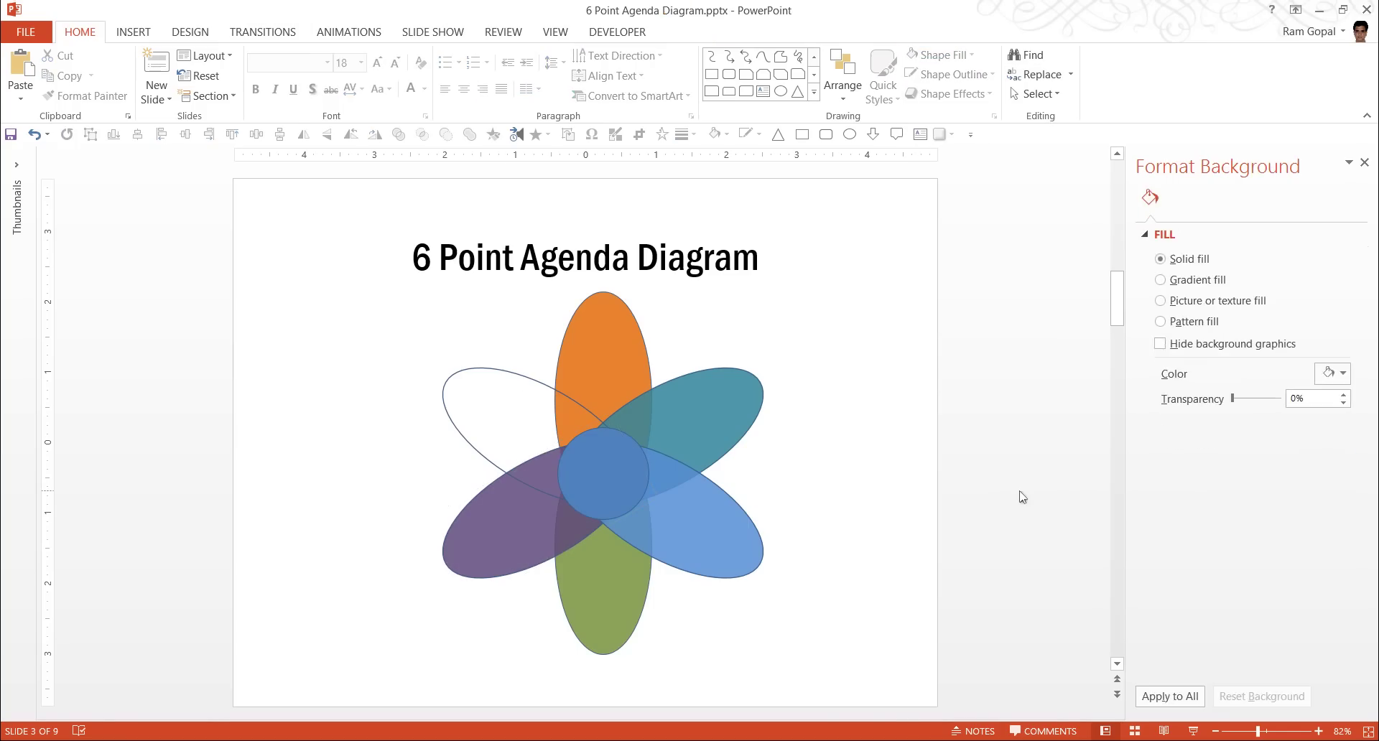
Step: Fill the upper-left petal olive brown at 15% transparency
left_click(509, 374)
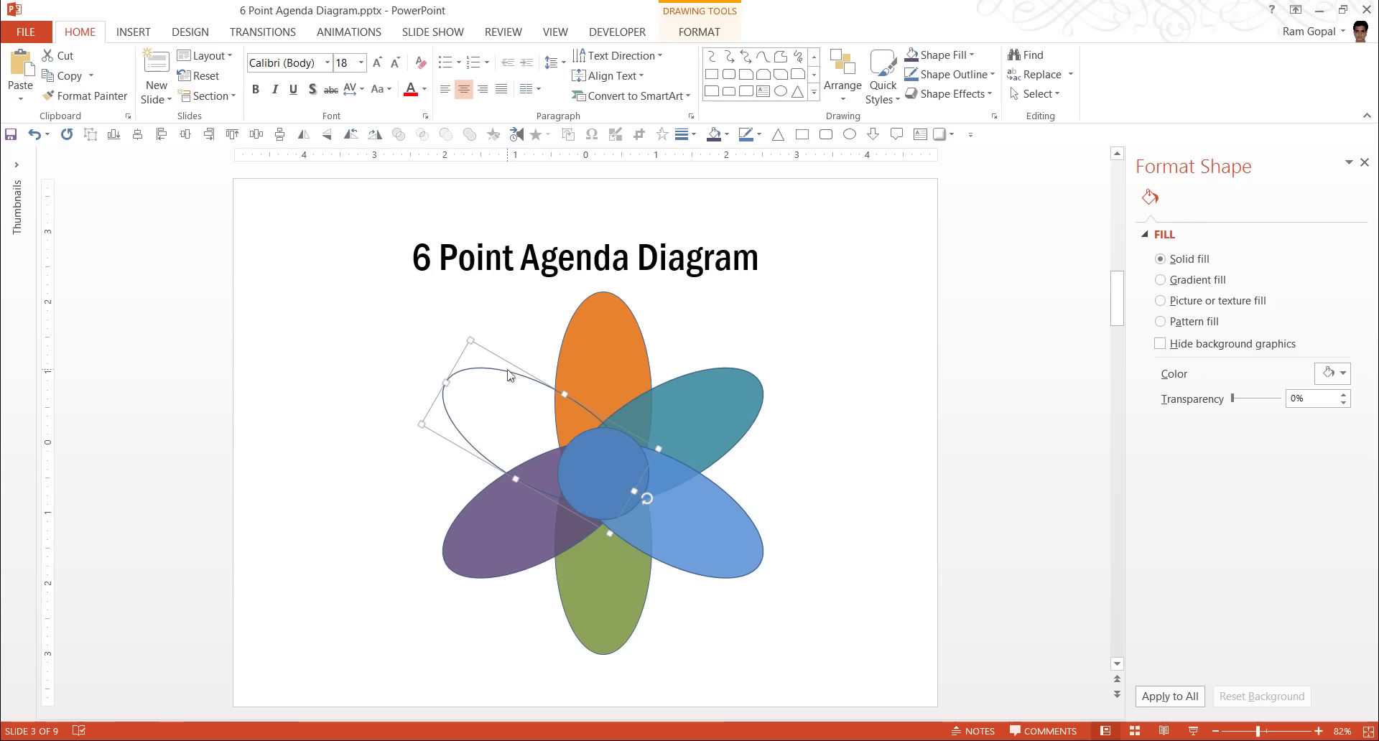
left_click(942, 54)
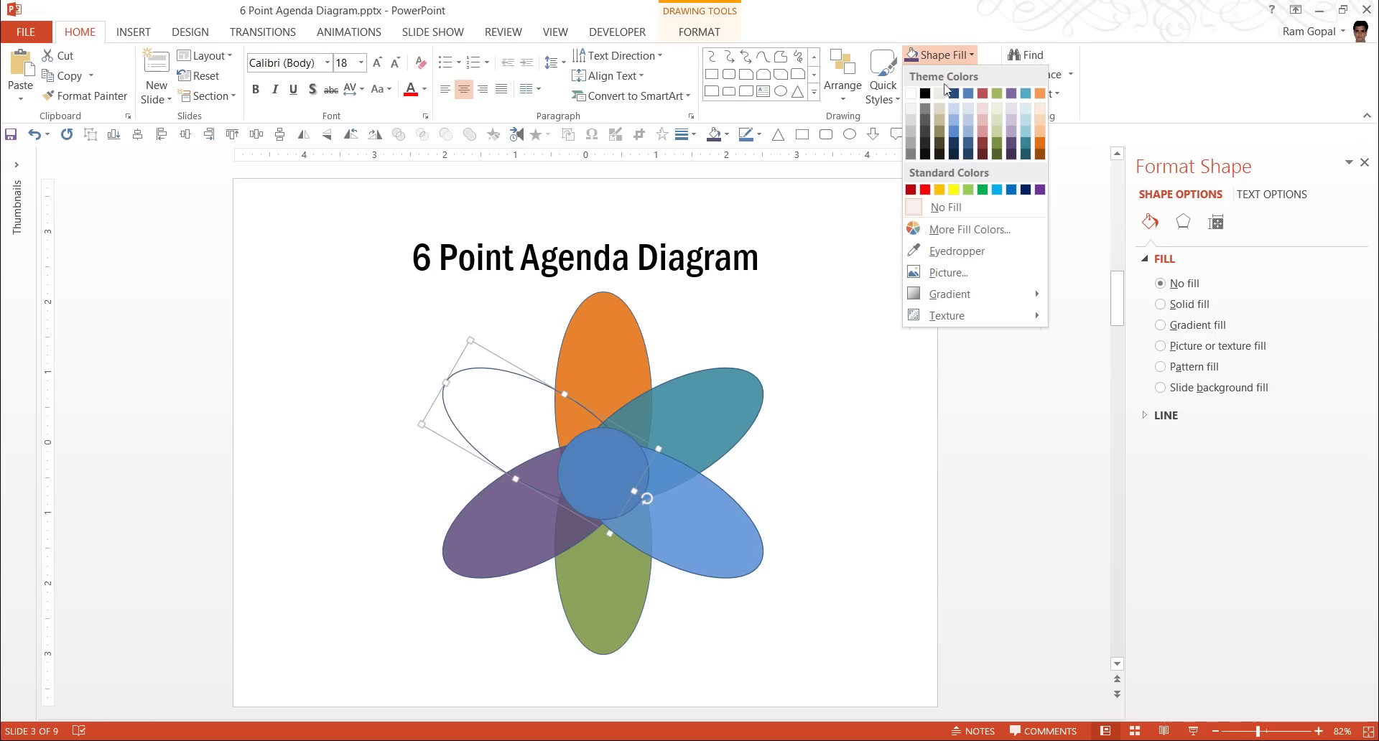
left_click(940, 131)
left_click(1322, 443)
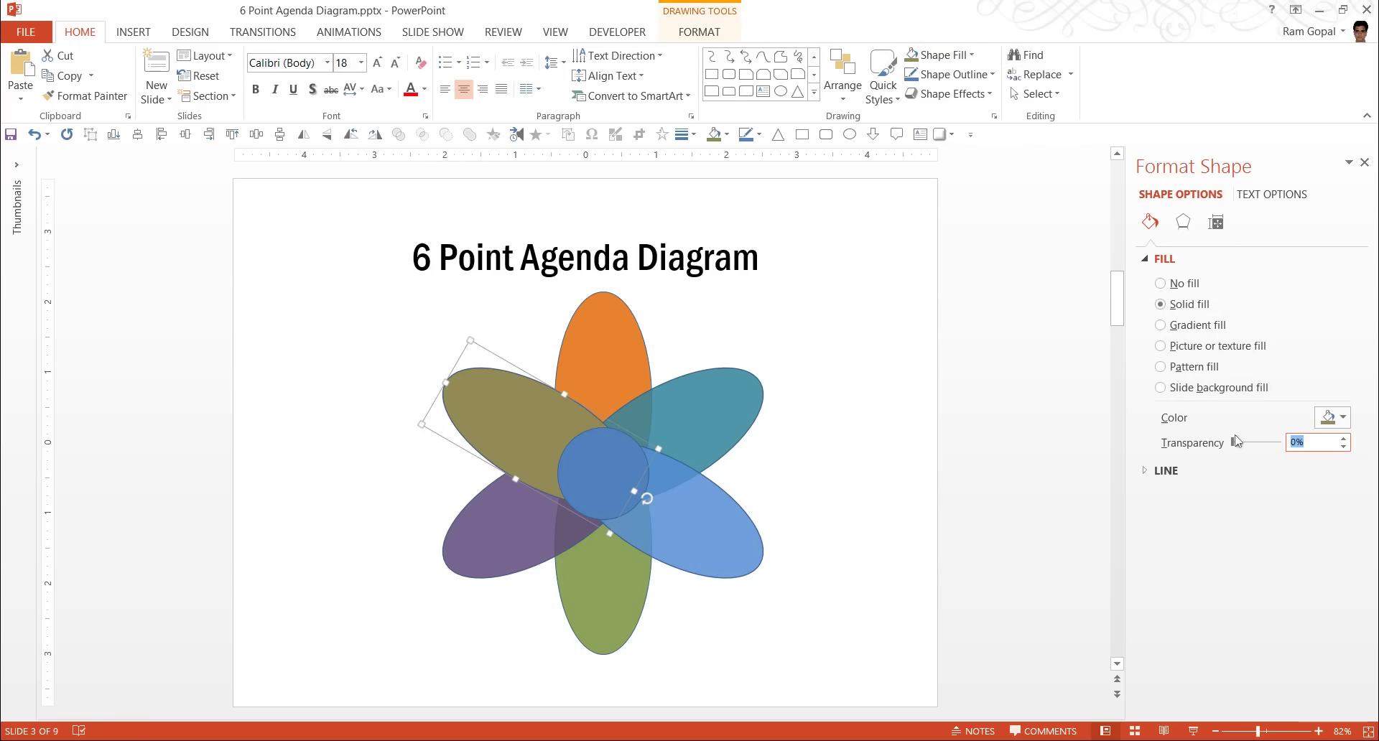
left_click(1237, 441)
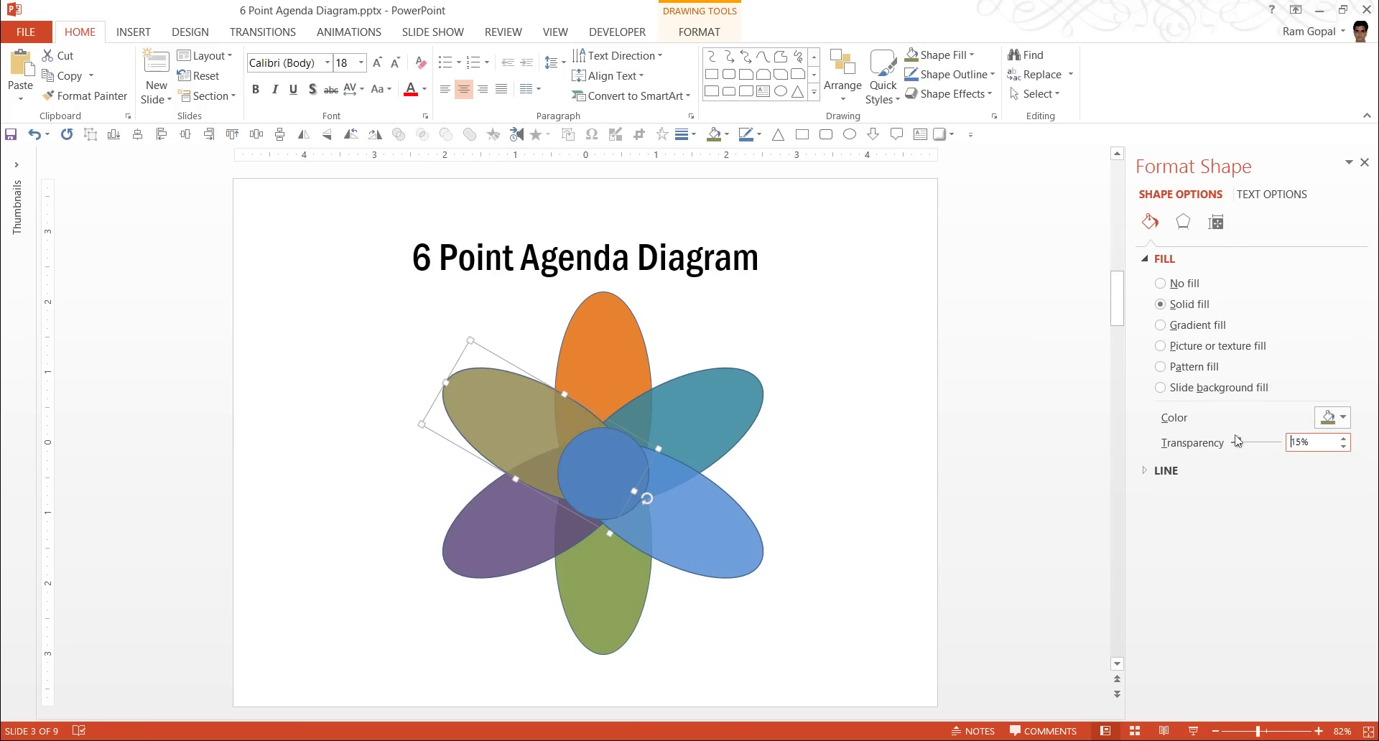
left_click(965, 595)
Step: Select all six petals and set their Shape Outline to white
left_click(702, 512)
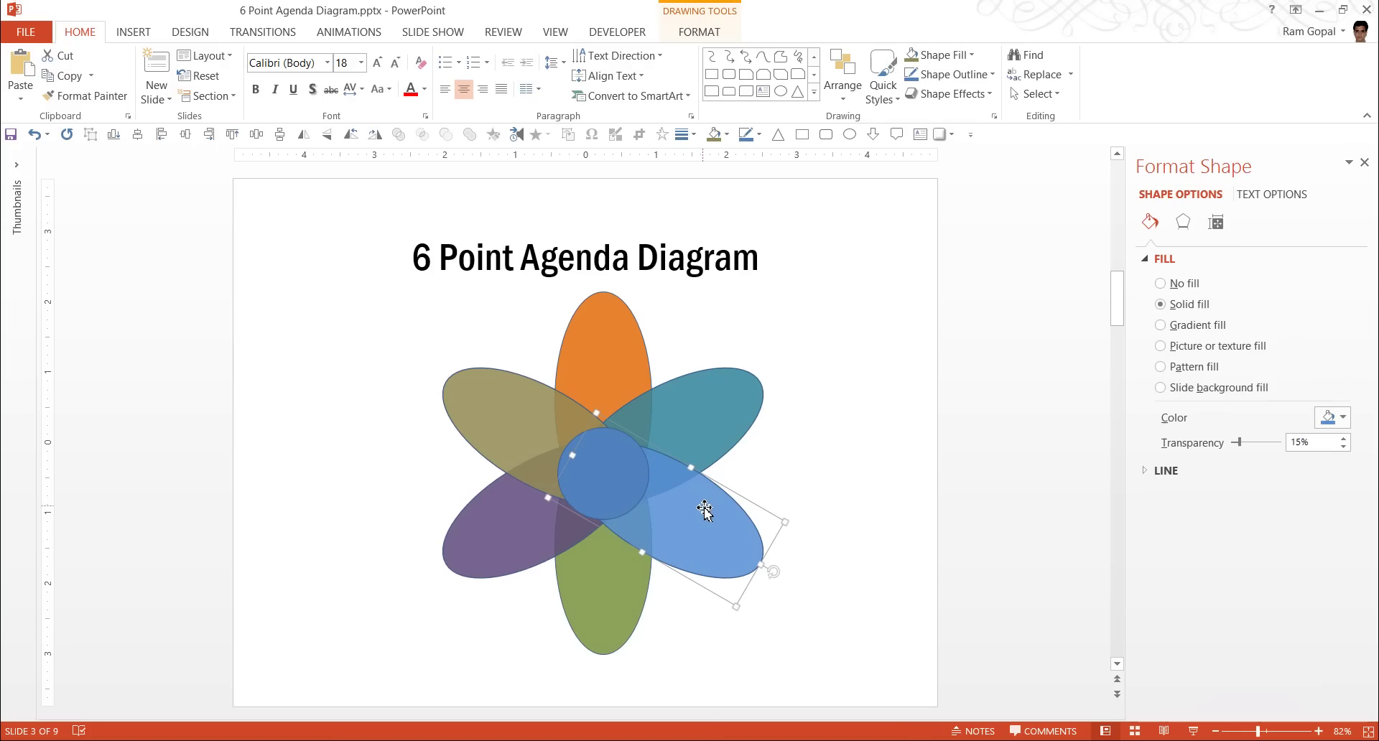
left_click(672, 389, "shift")
left_click(616, 367, "shift")
left_click(487, 407, "shift")
left_click(486, 539, "shift")
left_click(616, 588, "shift")
left_click(950, 74)
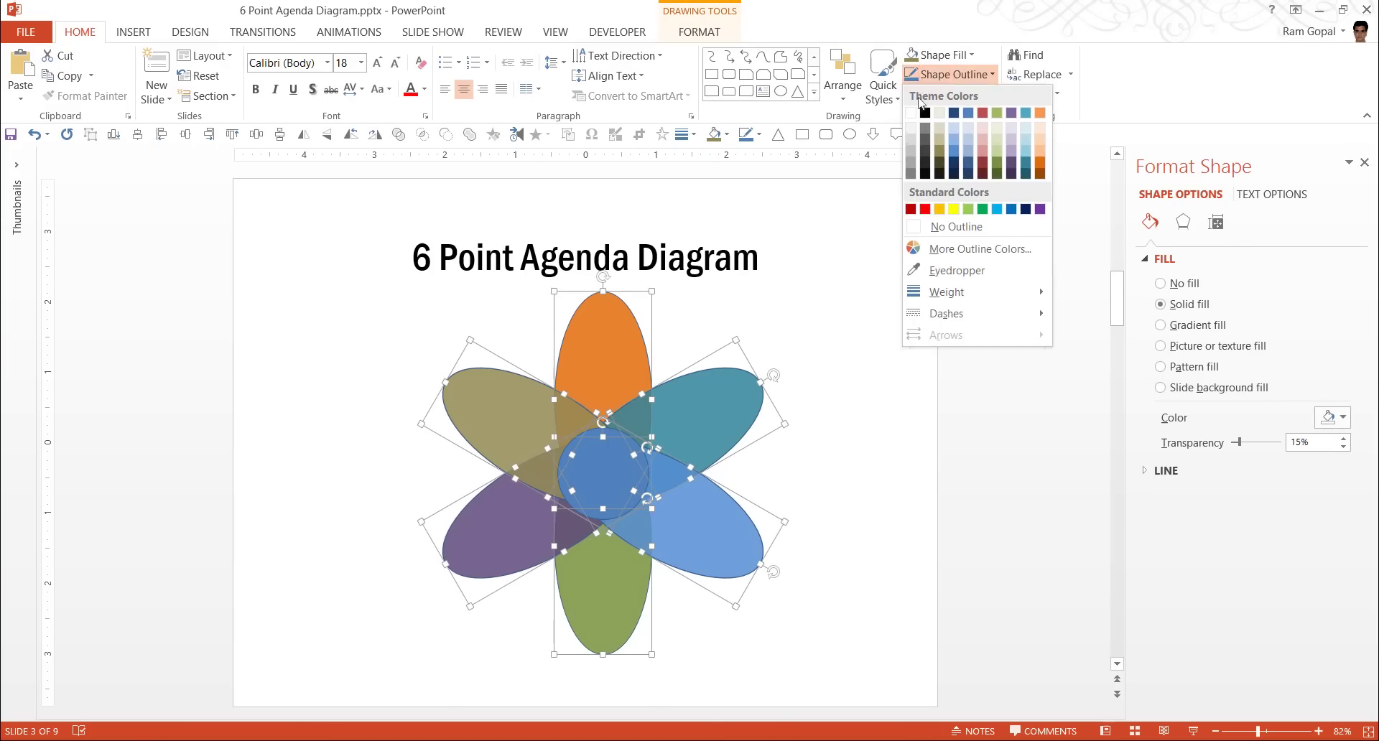
left_click(953, 311)
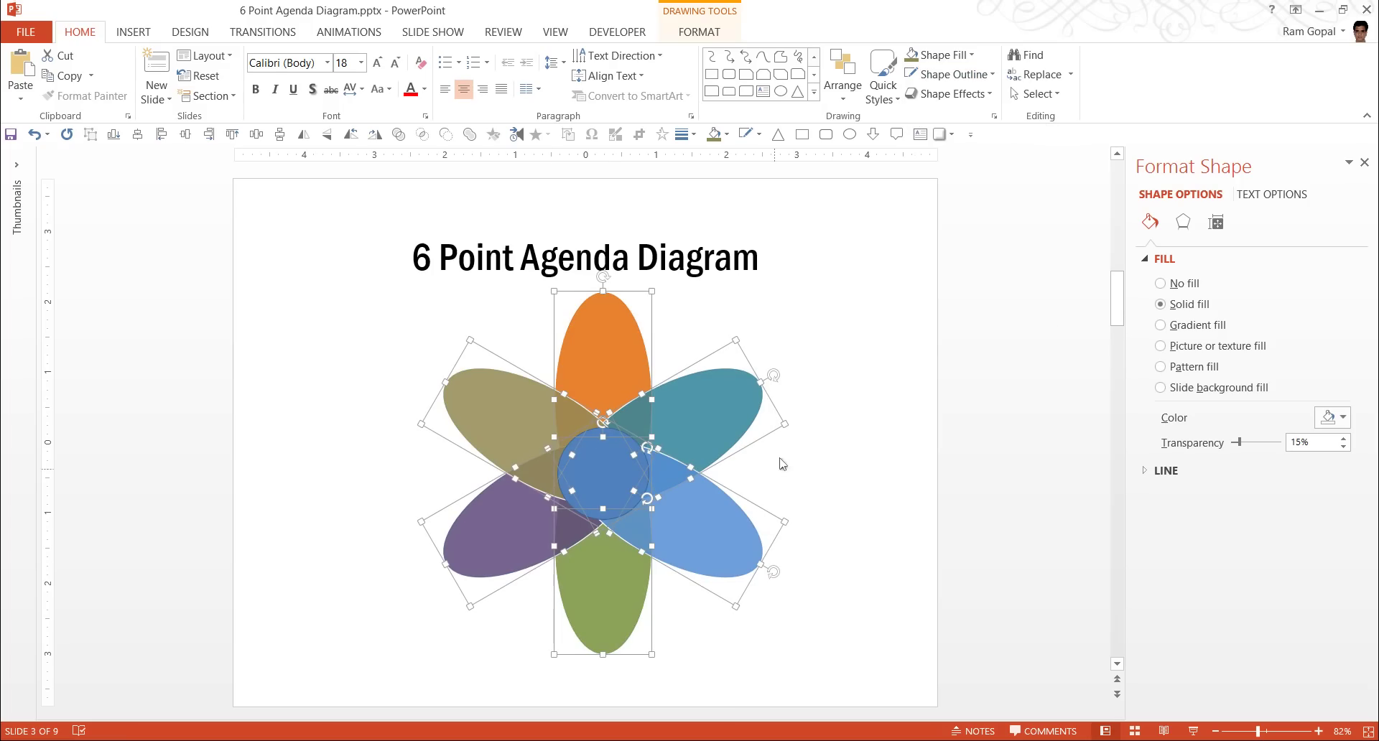
left_click(883, 438)
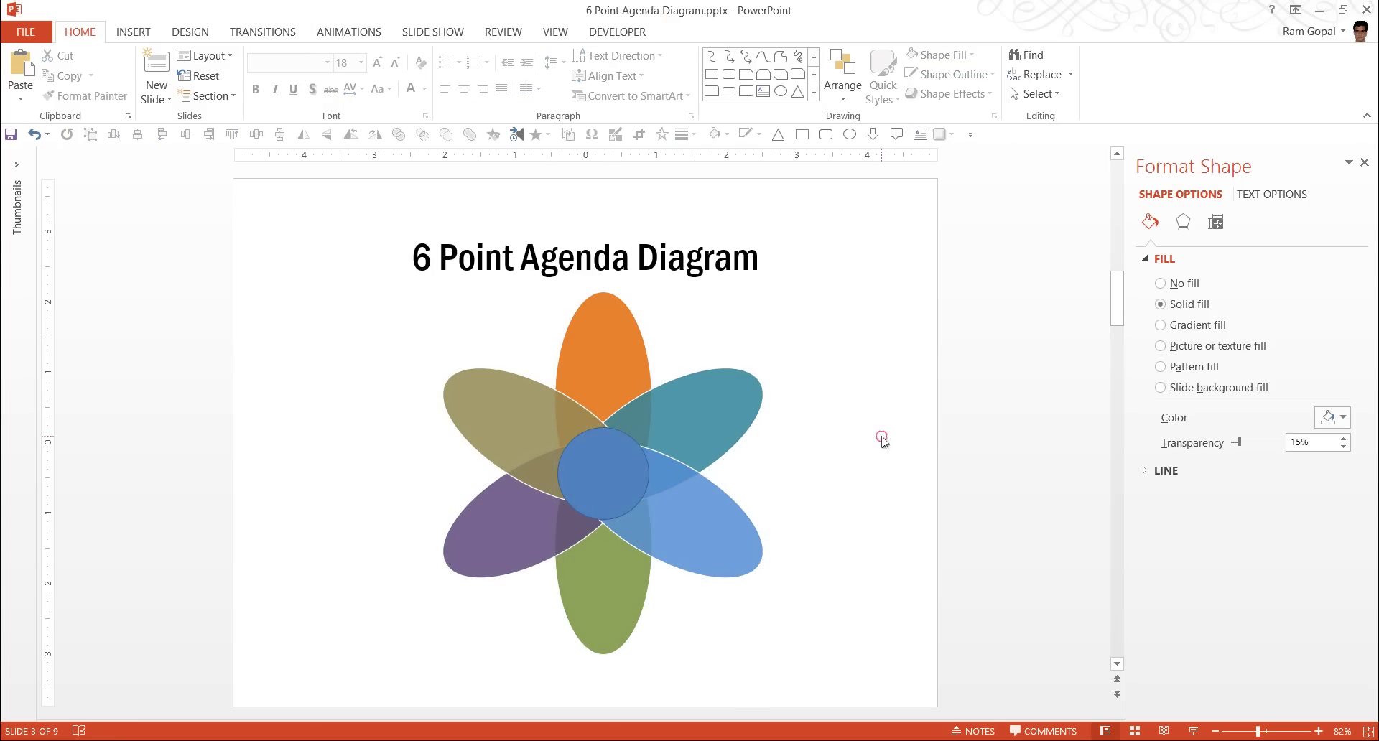
Step: Change the centre circle's fill from blue to white
left_click(610, 488)
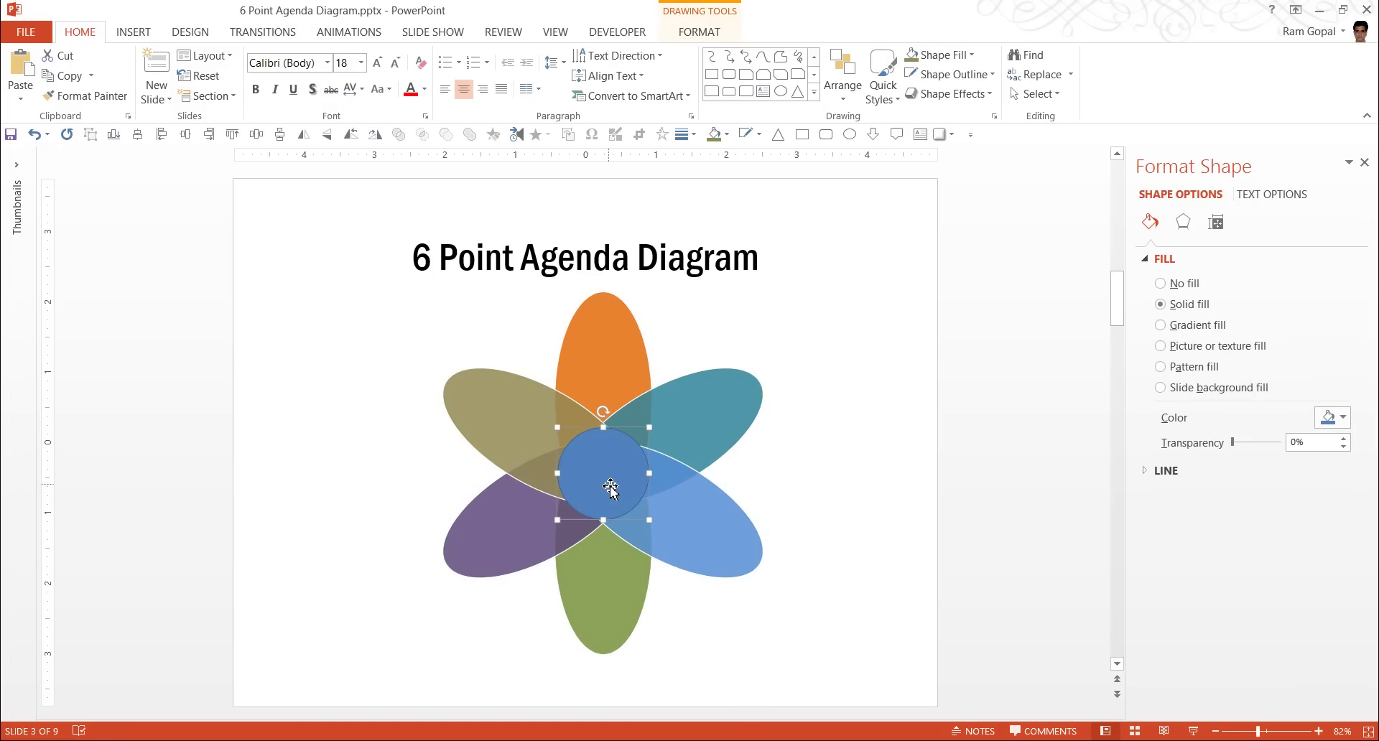
left_click(941, 55)
left_click(915, 94)
left_click(782, 465)
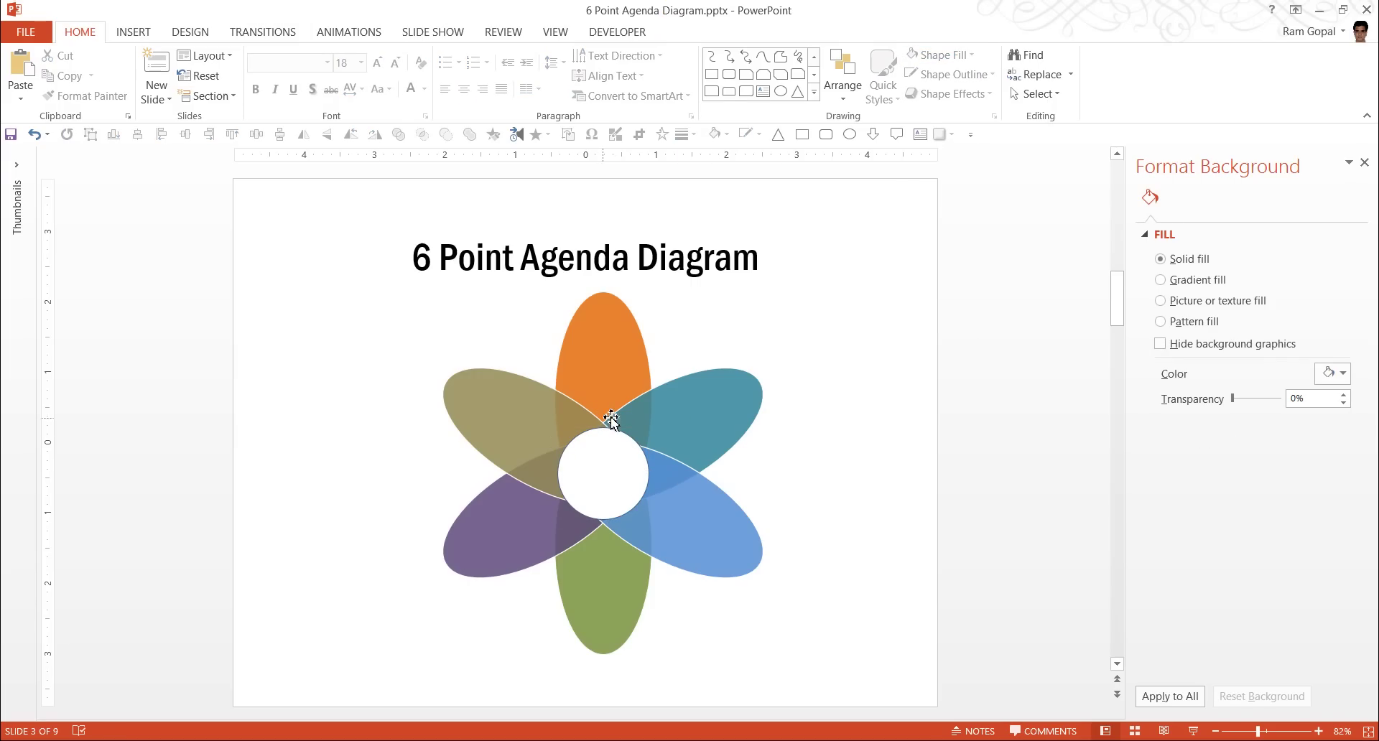
Step: Remove the outline from the white centre circle
left_click(583, 471)
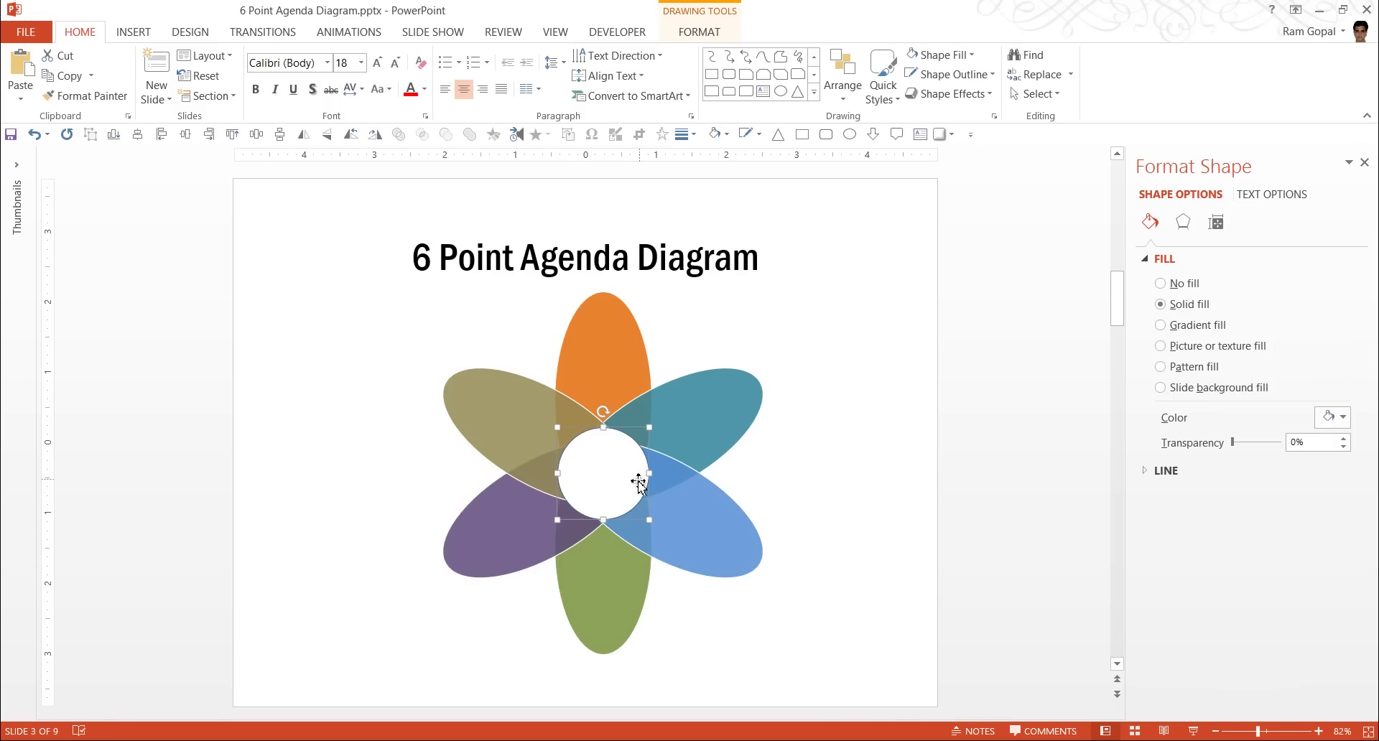
left_click(954, 74)
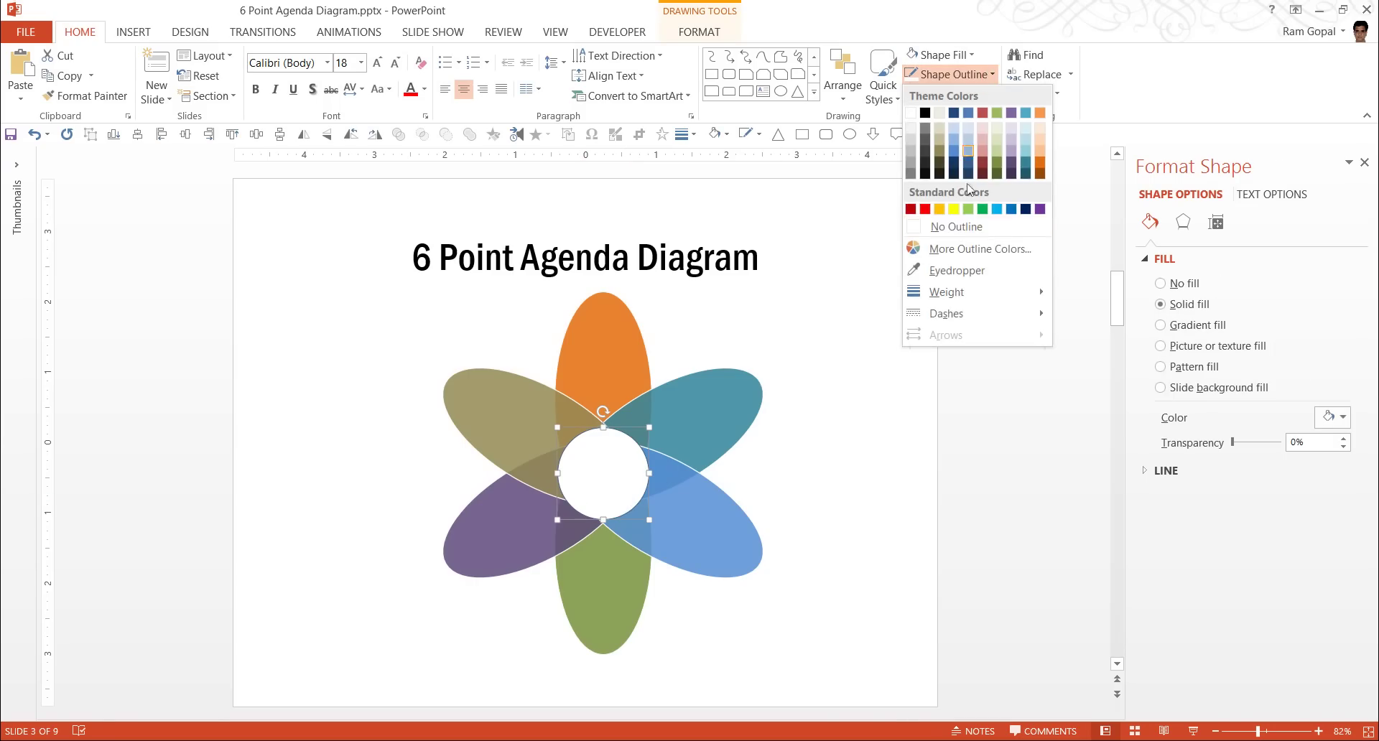
left_click(959, 227)
Step: Give the centre circle an inner diagonal shadow preset from Format Shape effects
left_click(1183, 222)
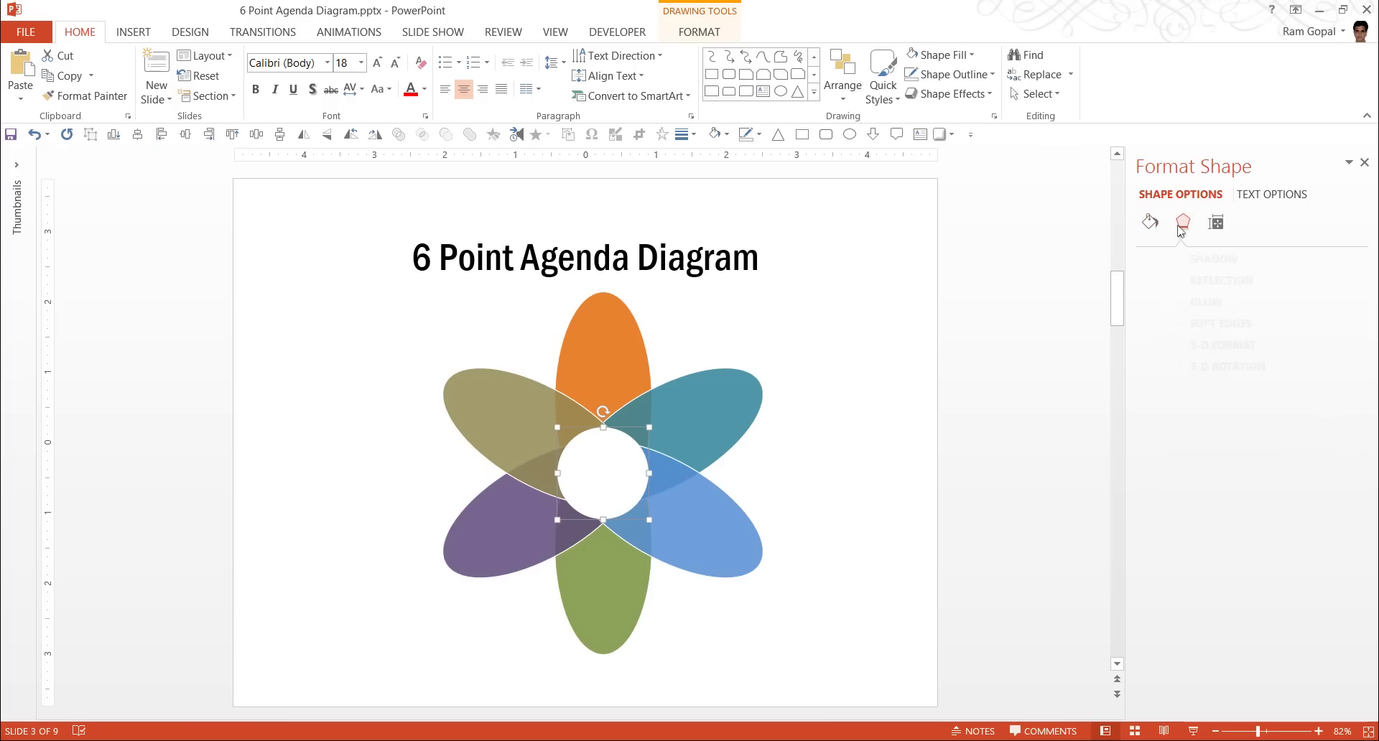
left_click(1179, 260)
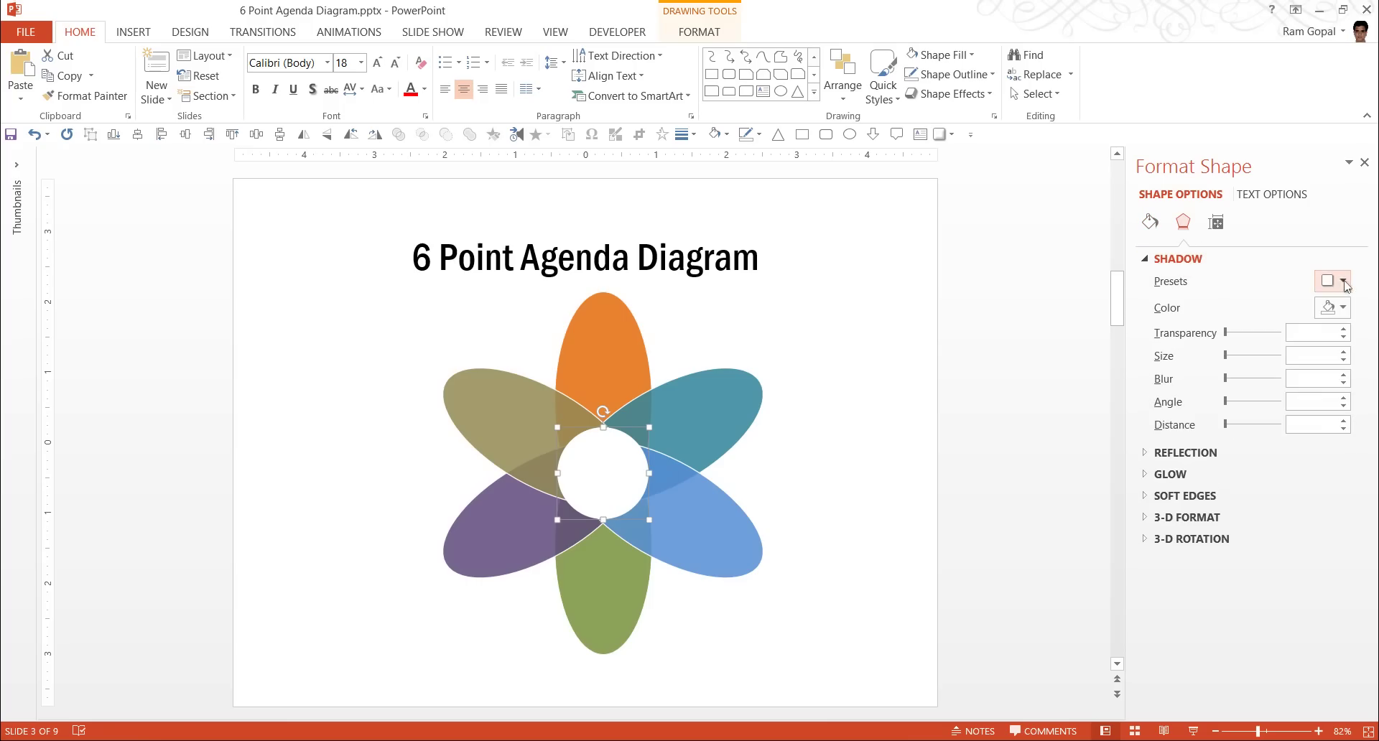
left_click(1335, 281)
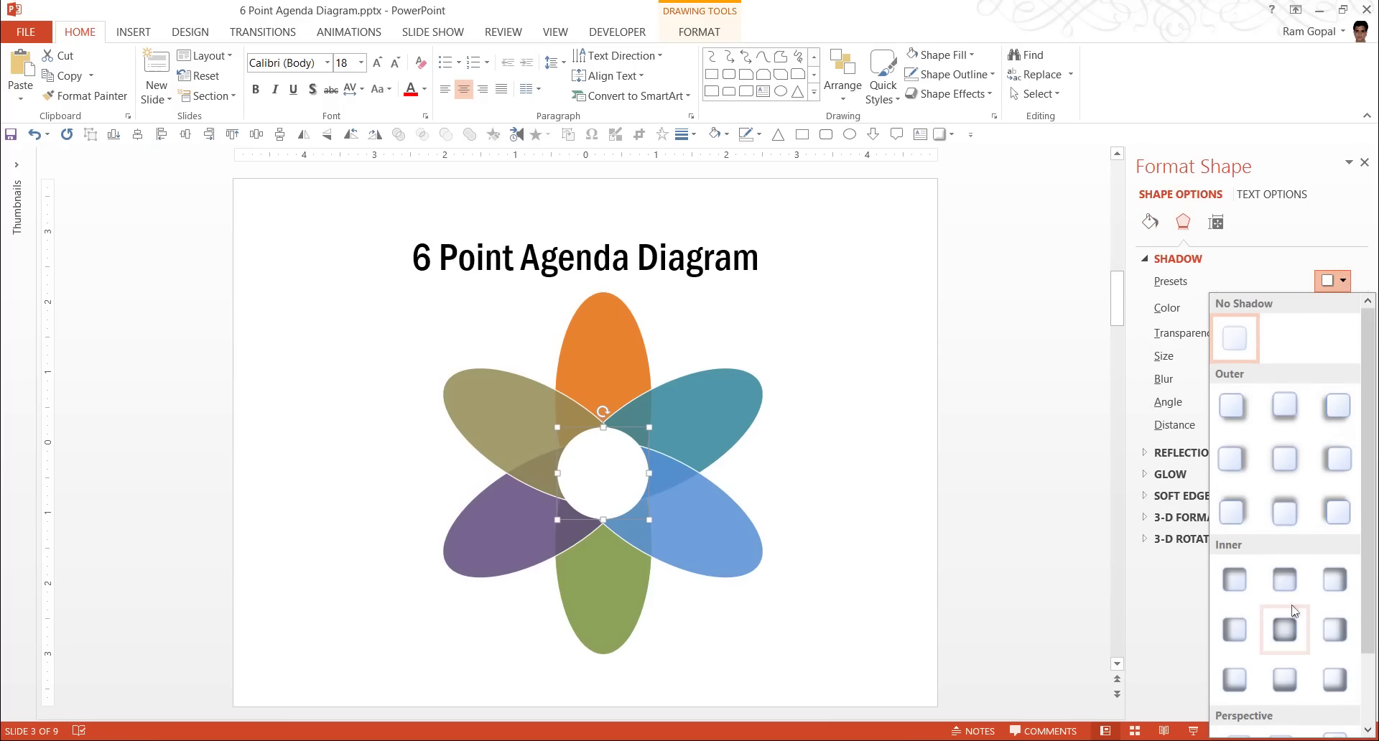
left_click(1239, 581)
left_click(963, 493)
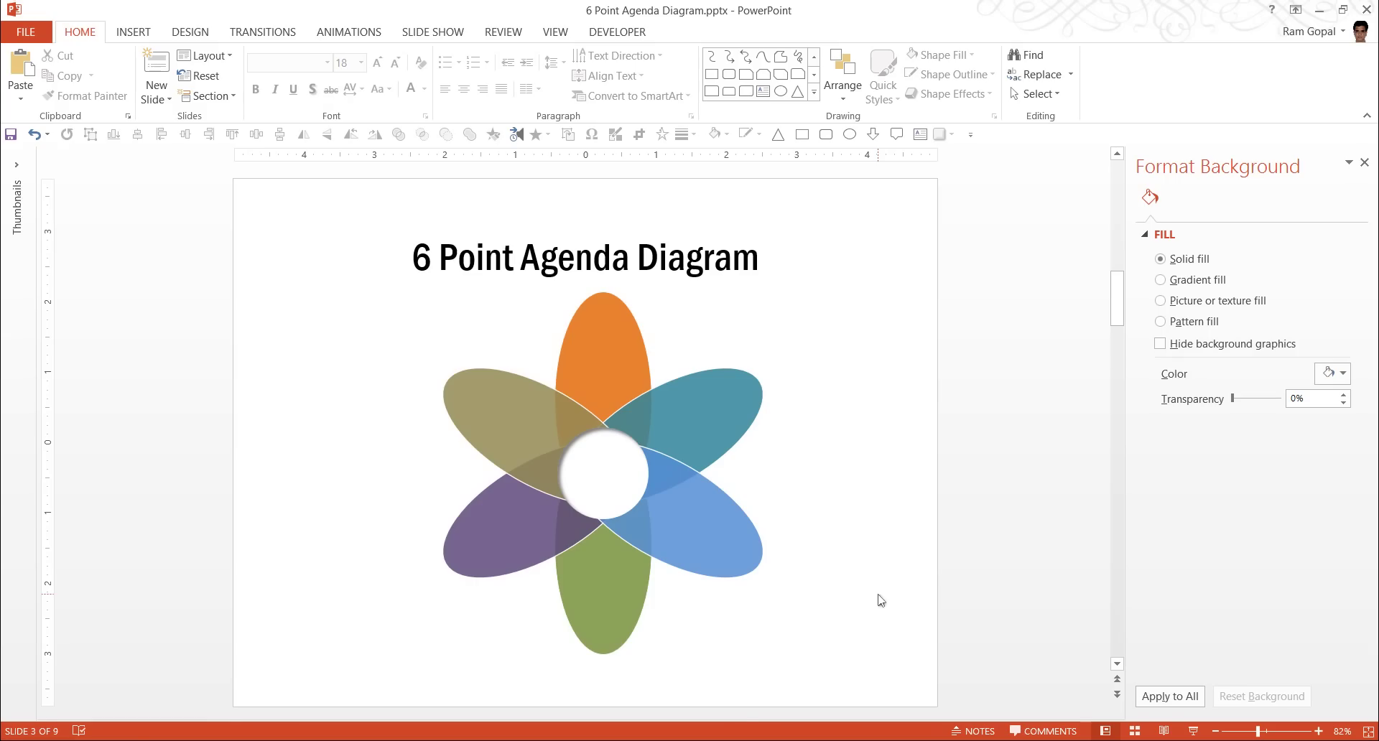
Step: Scroll down past the petal diagram toward slide 4, the 'Six questions agenda' slide
scroll(882, 601, "down", 1)
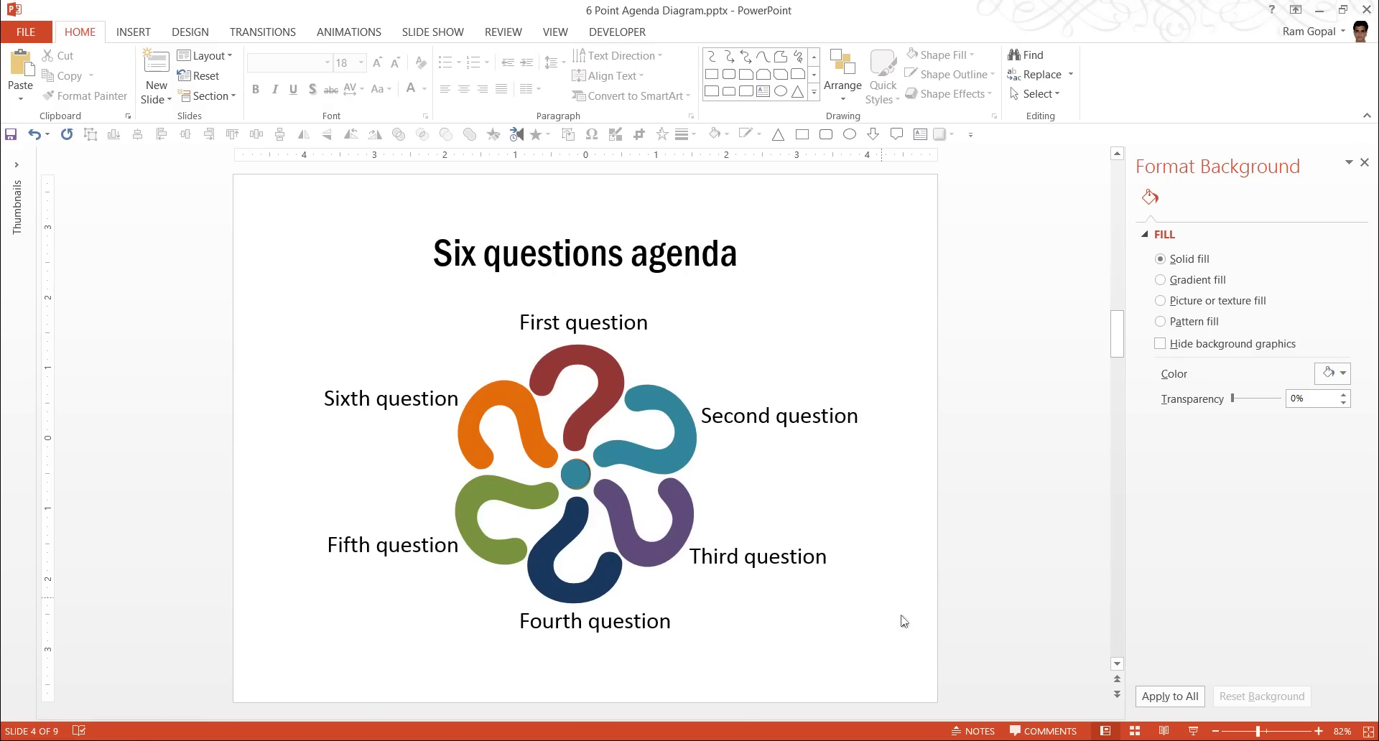